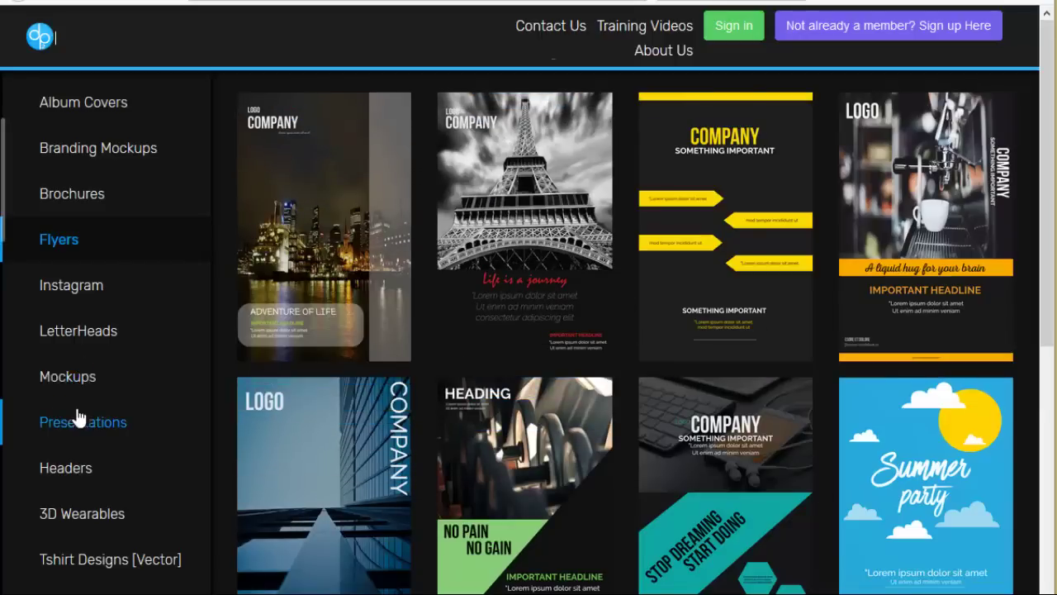
- Browse the Mockups, Instagram, Branding Mockups, EBook Covers and 3D Box Covers template categories
left_click(72, 387)
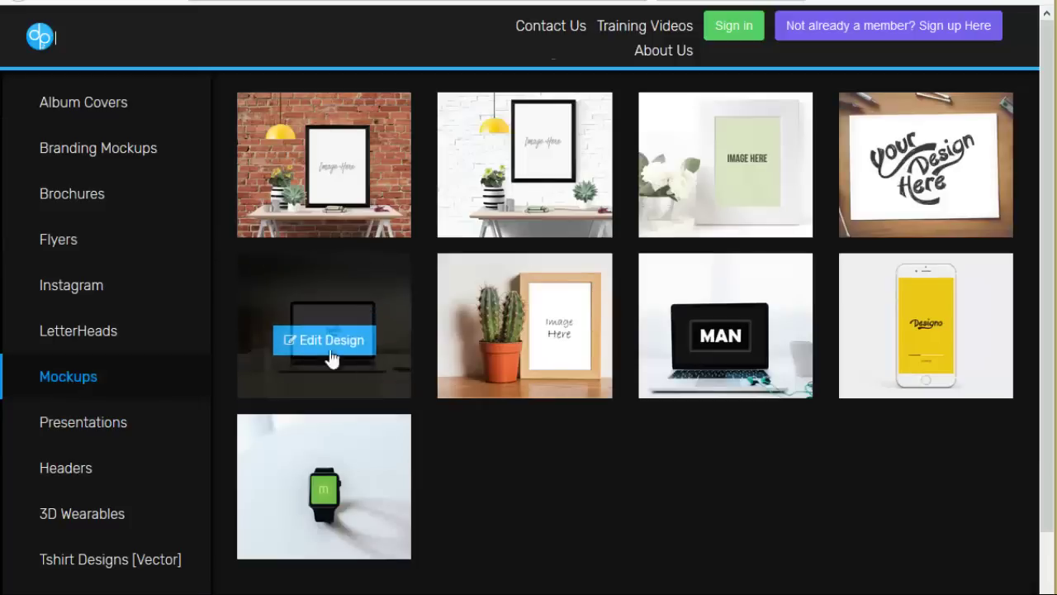
left_click(70, 290)
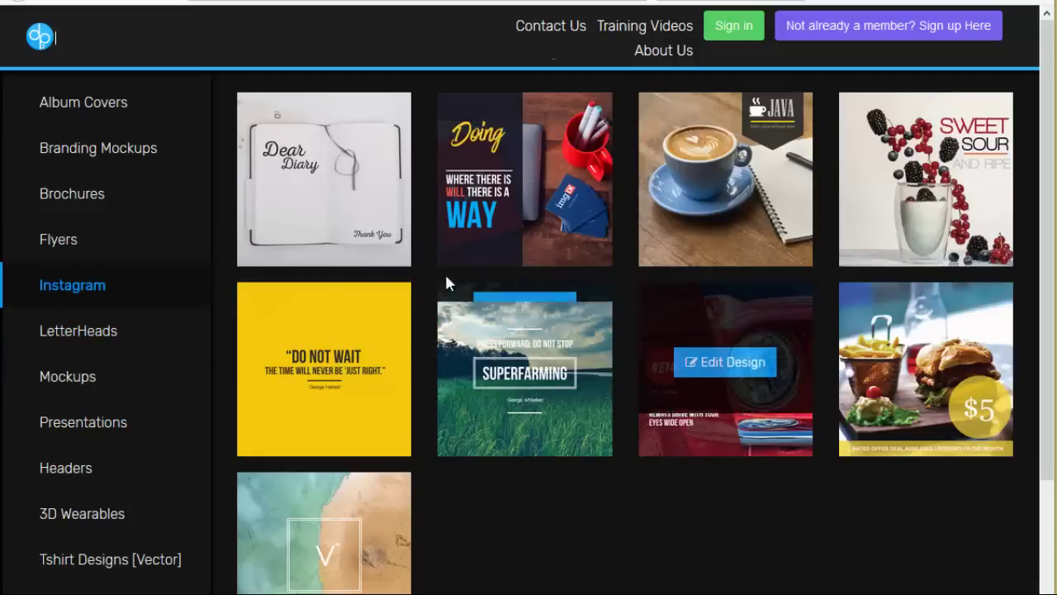
left_click(113, 157)
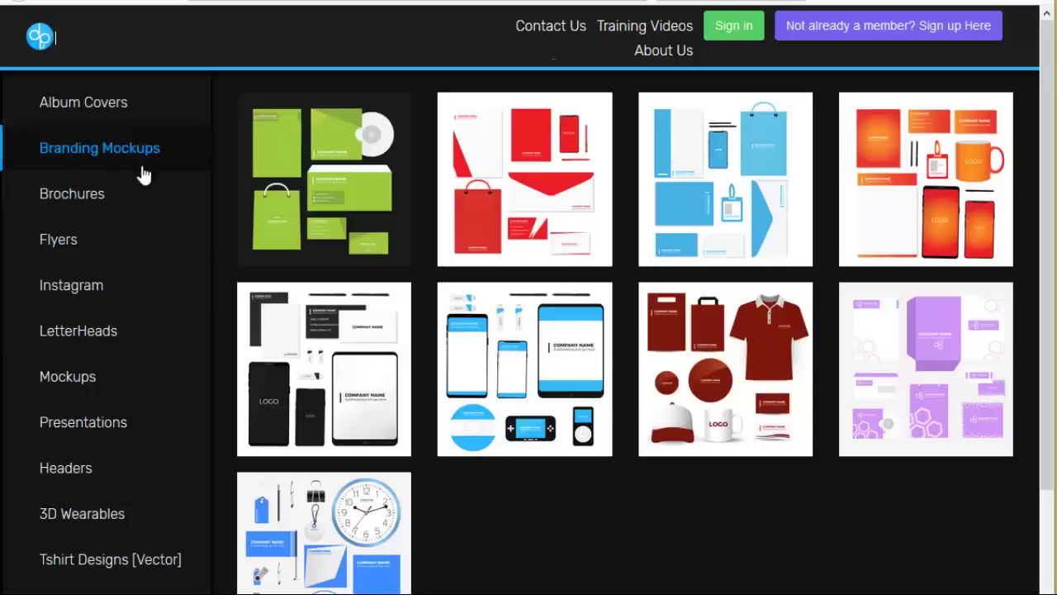
scroll(83, 202, "up", 3)
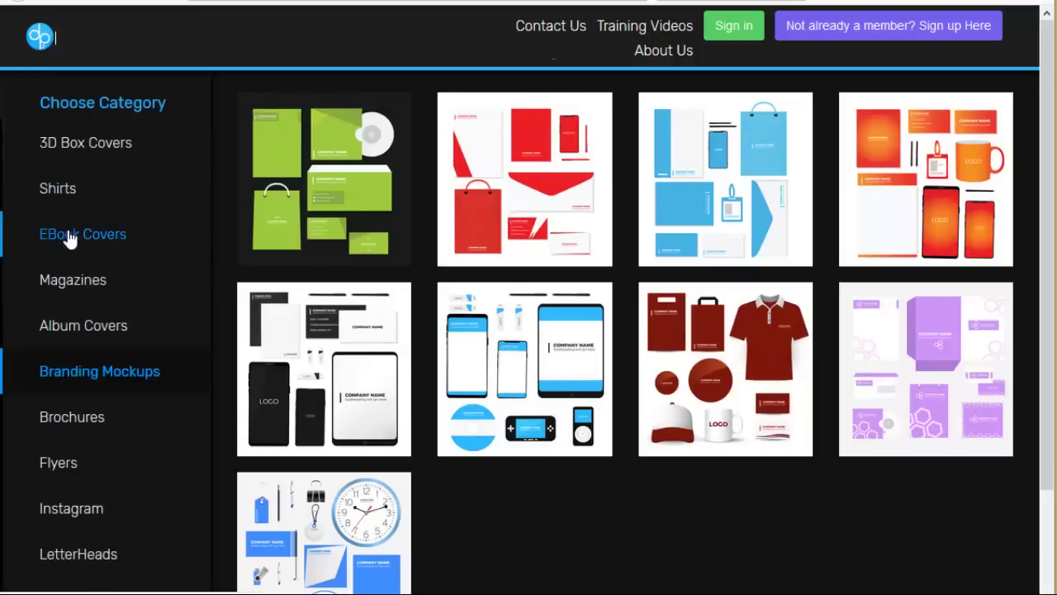
left_click(73, 237)
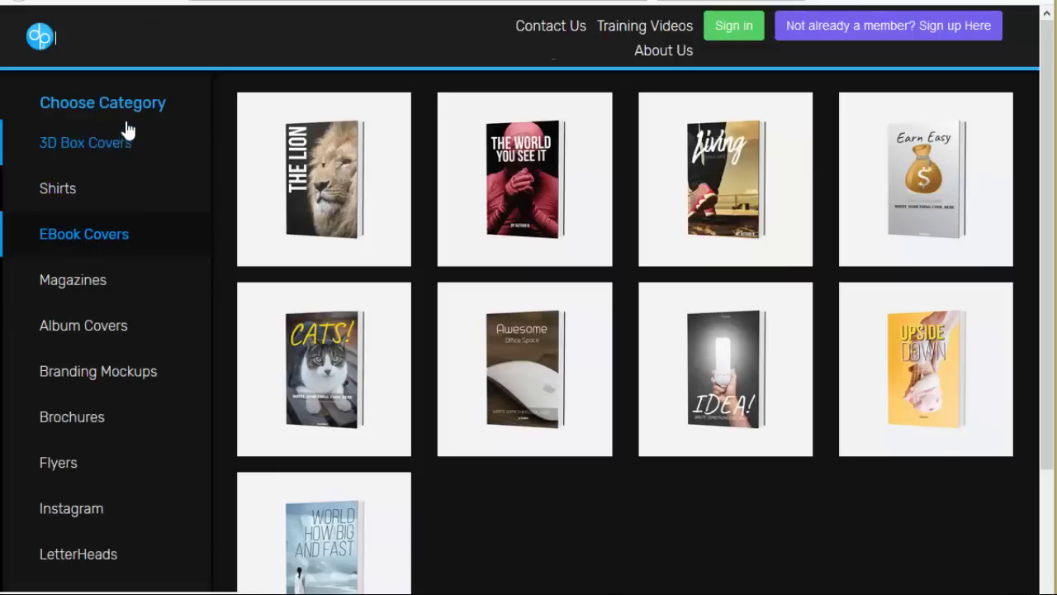
left_click(100, 149)
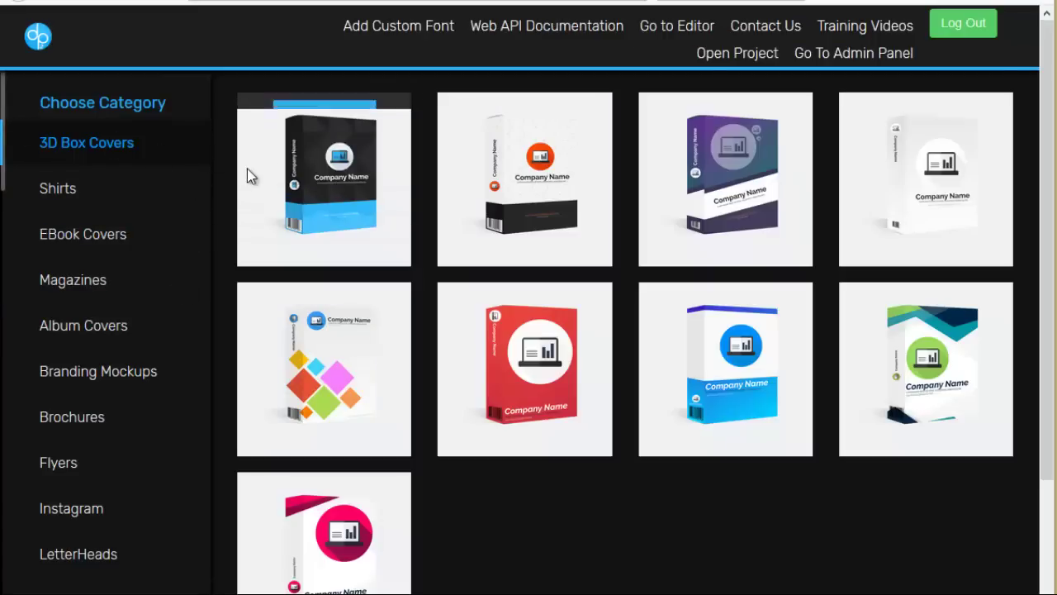
- Bring up the file picker for adding a custom font and cancel it
left_click(387, 26)
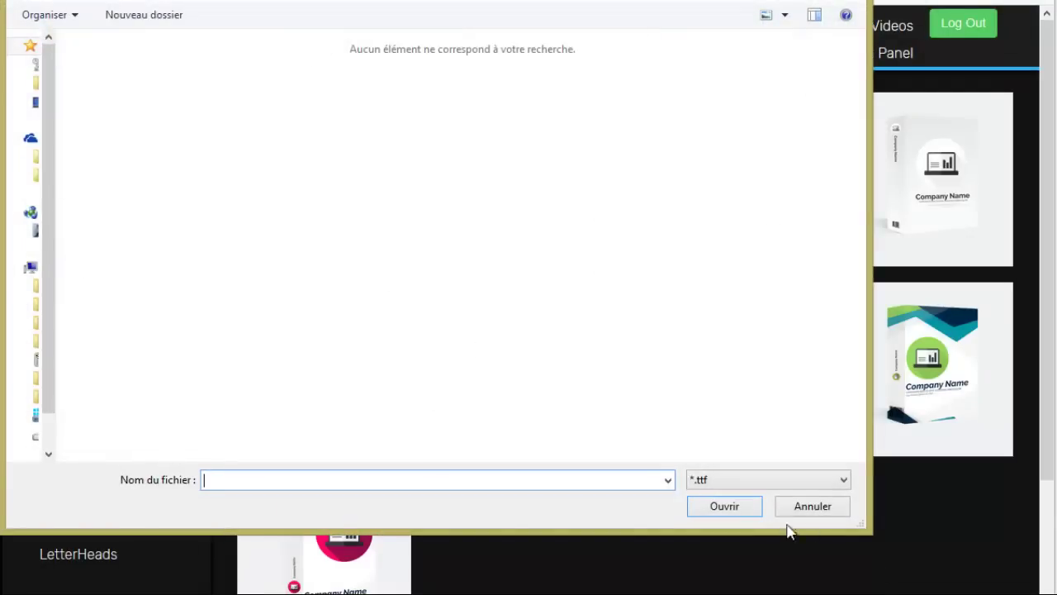
left_click(814, 507)
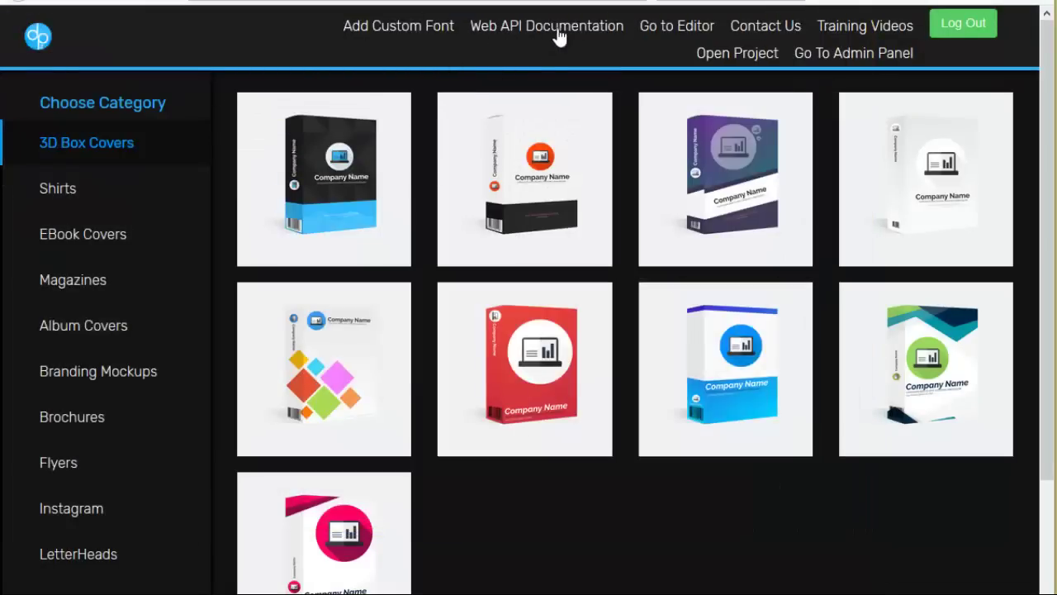
- Open the first 3D box cover, the black and blue design, for editing
mouse_move(541, 124)
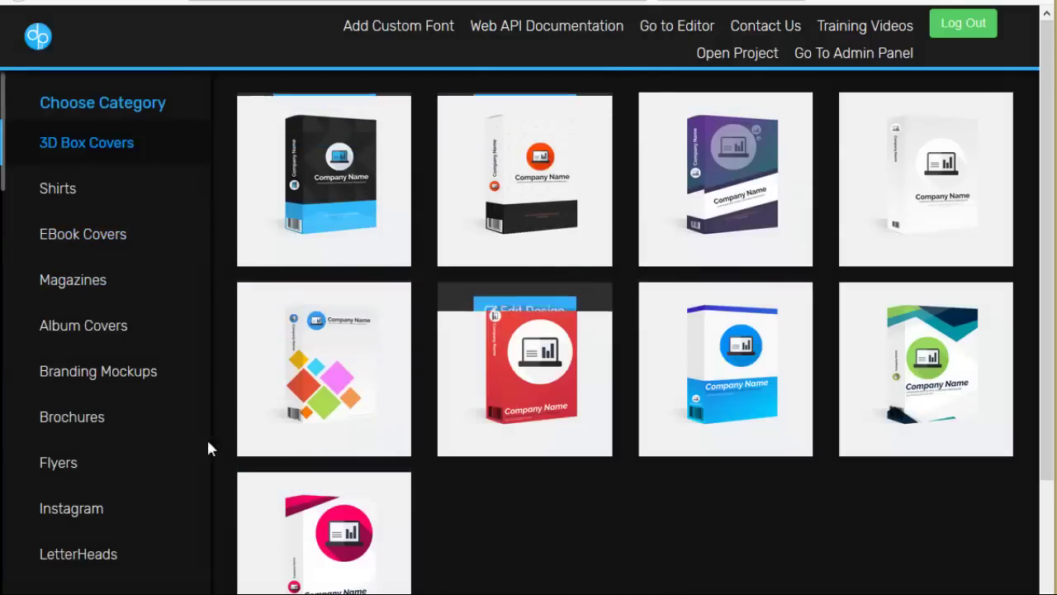
mouse_move(487, 202)
mouse_move(331, 198)
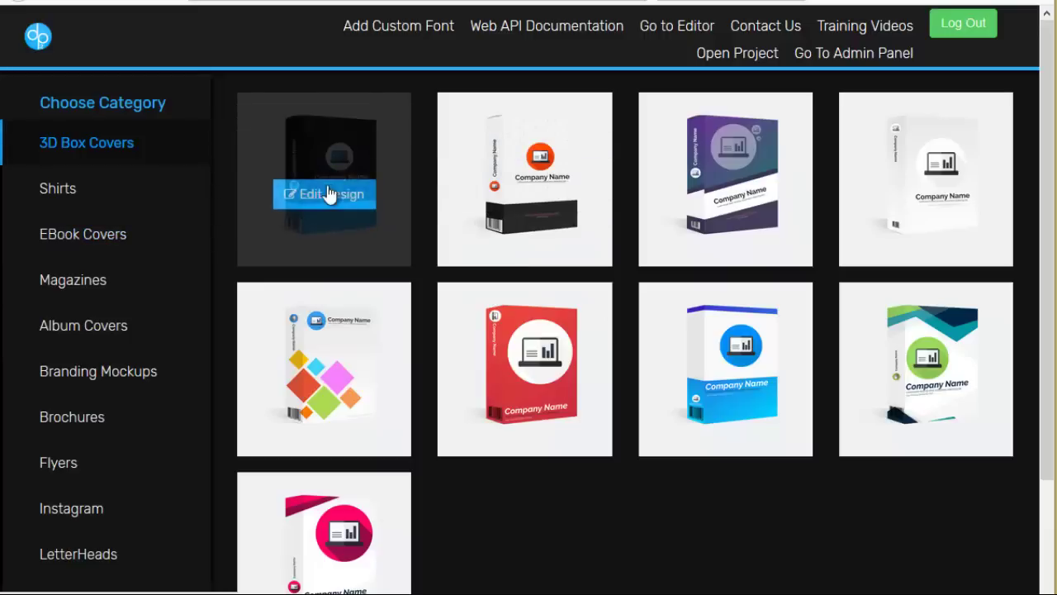
left_click(333, 194)
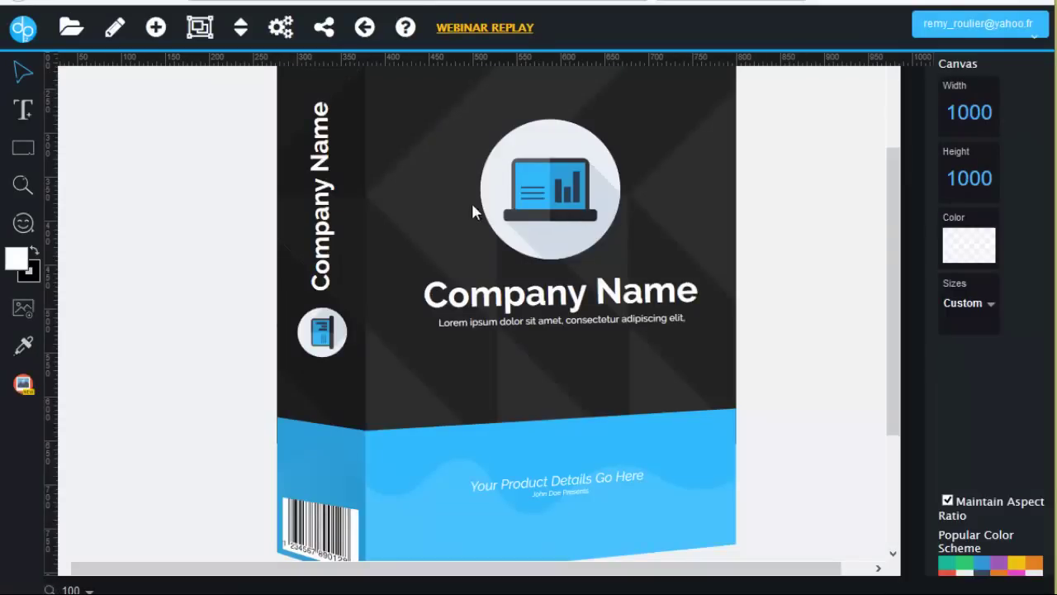
- Select the front laptop icon and the spine's company name in turn to examine their properties
left_click(408, 203)
left_click(559, 198)
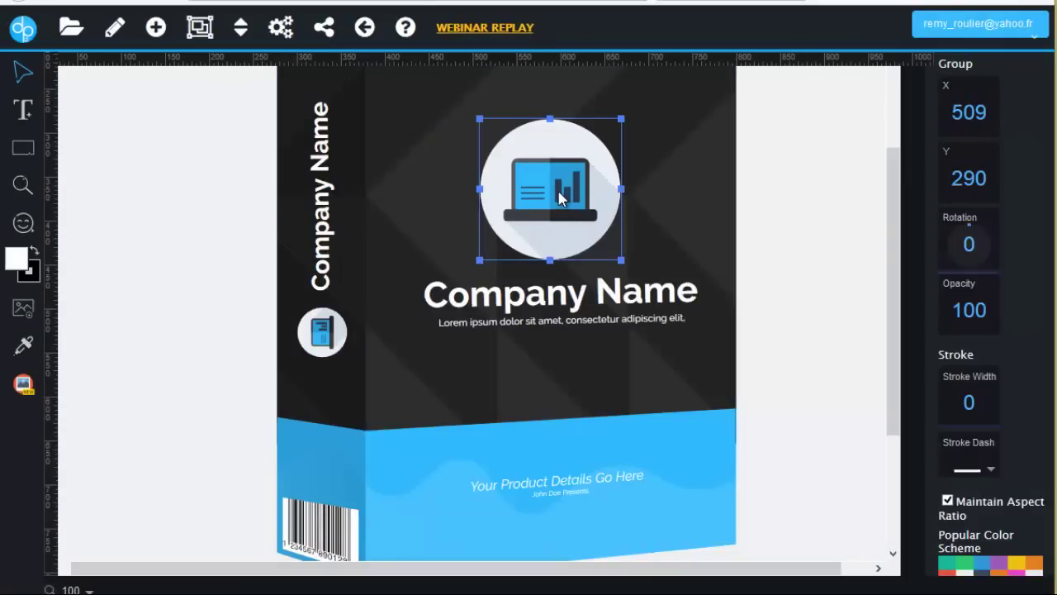
left_click(335, 178)
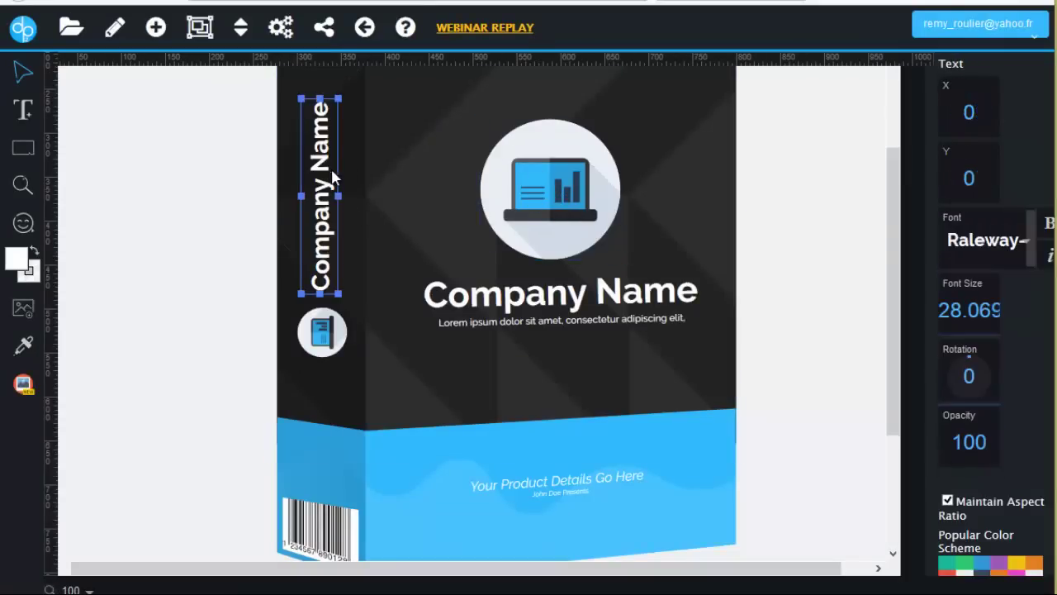
- Change the front company name to the Junction font and make it bold and italic
left_click(483, 306)
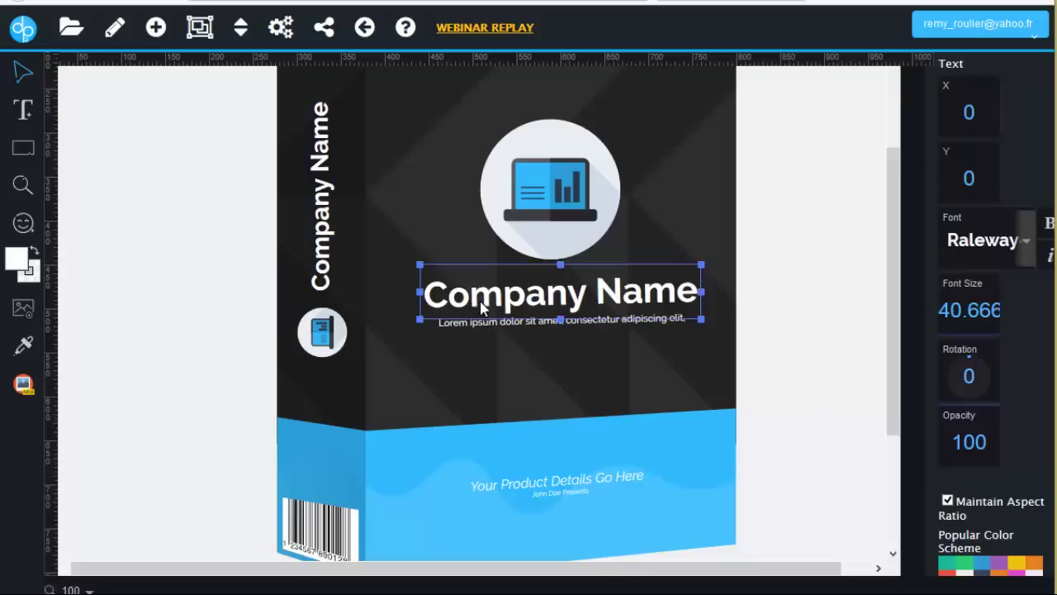
left_click(1029, 249)
left_click(950, 398)
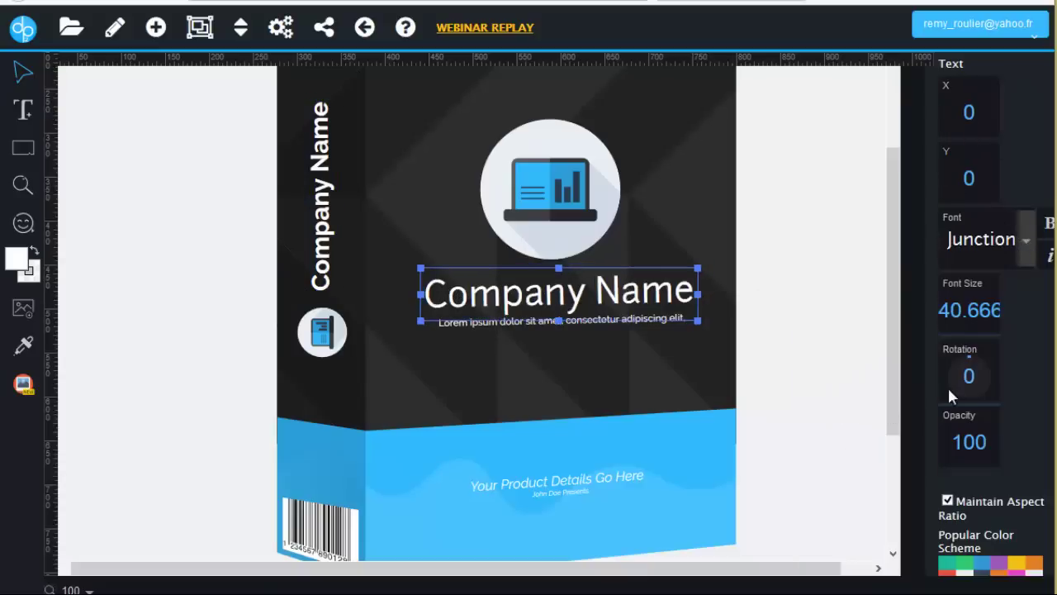
left_click(1049, 225)
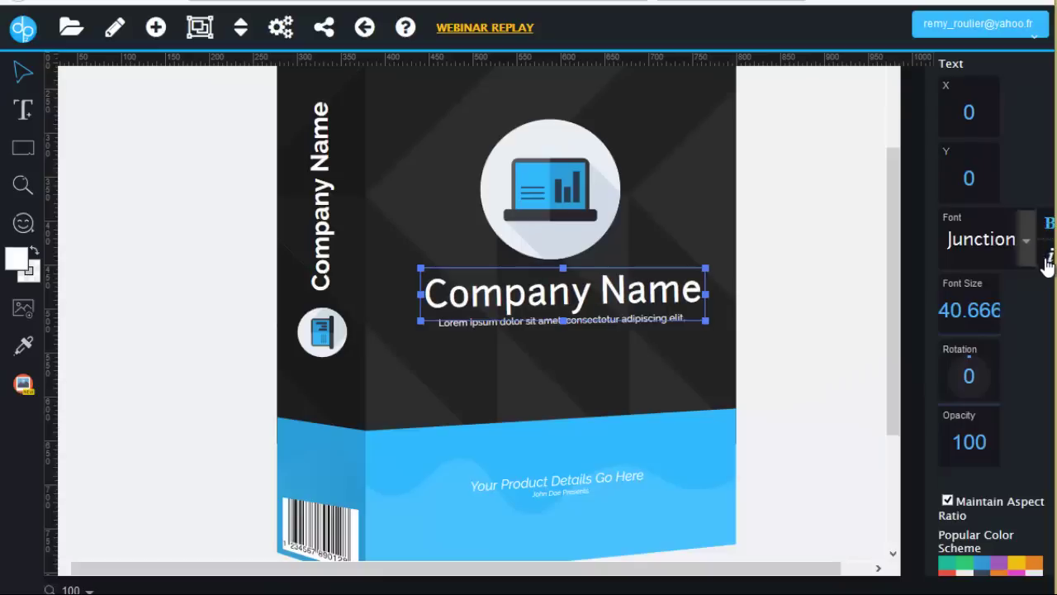
left_click(1049, 259)
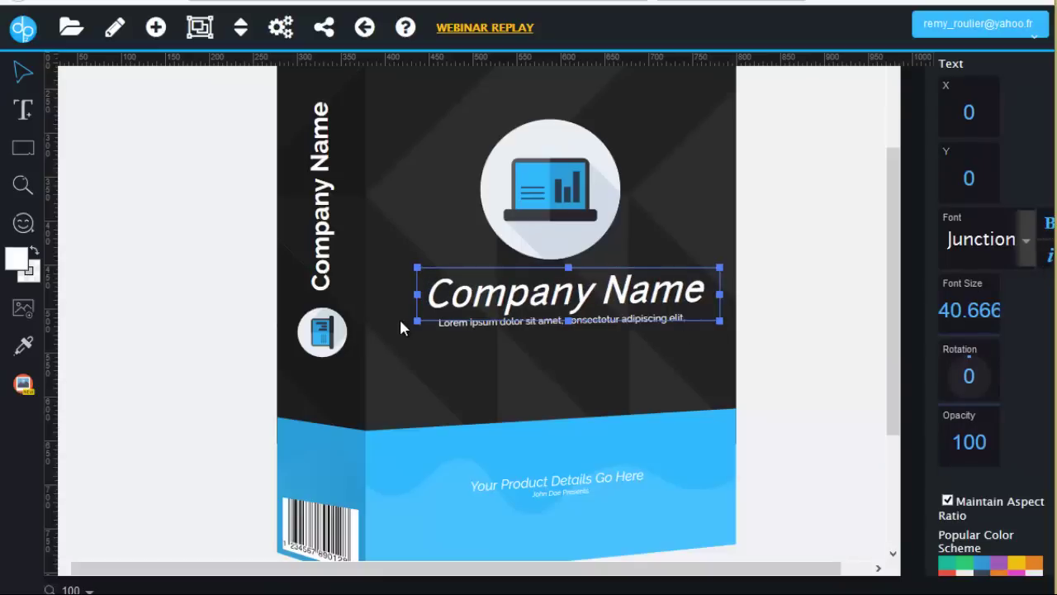
- Rotate the front company name to 23 degrees and shrink it slightly, repositioning it and the tagline lower on the cover
left_click_drag(421, 330, 610, 285)
left_click_drag(486, 321, 472, 364)
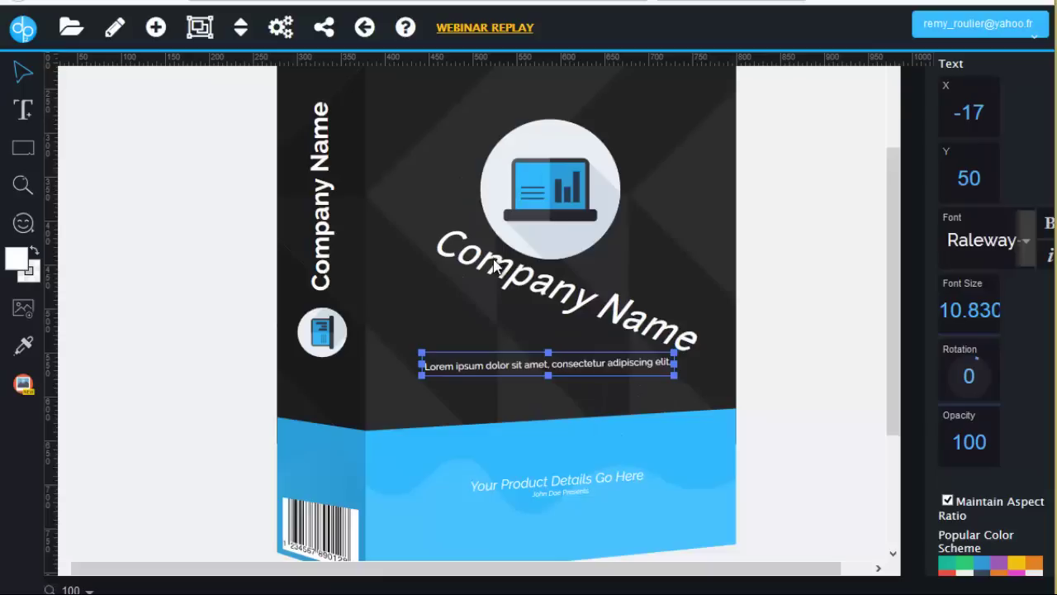
left_click_drag(494, 264, 499, 300)
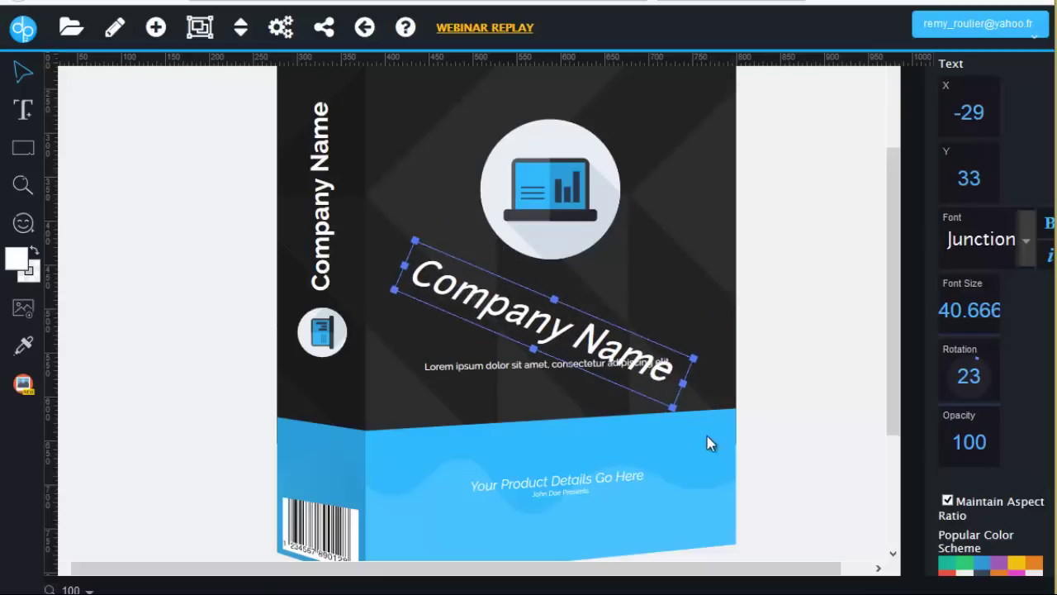
left_click_drag(668, 399, 632, 409)
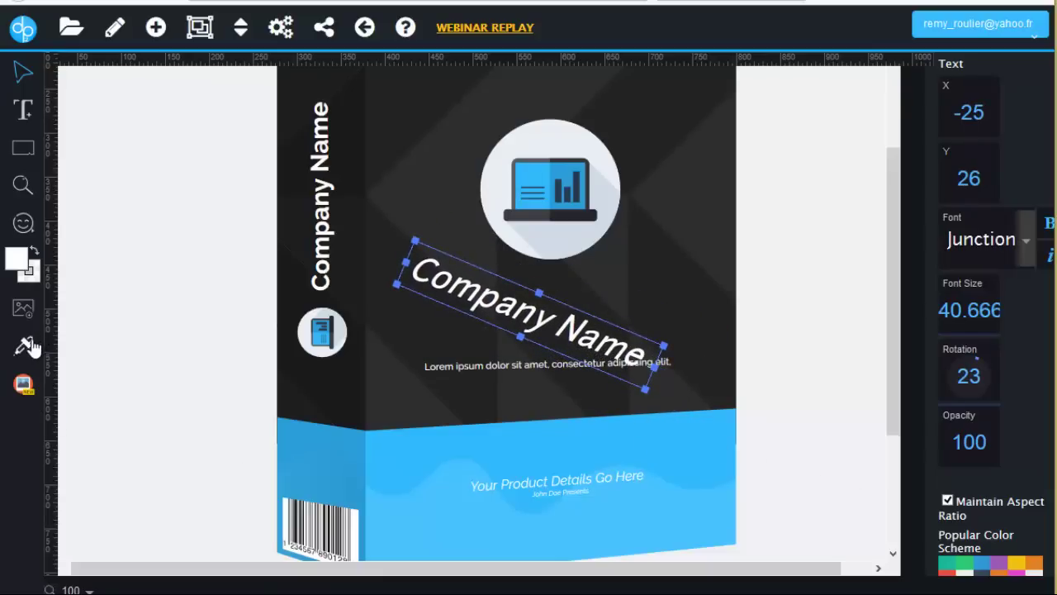
- Recolor the front company name with the blue sampled from the laptop icon using the eyedropper
left_click(23, 346)
left_click(542, 179)
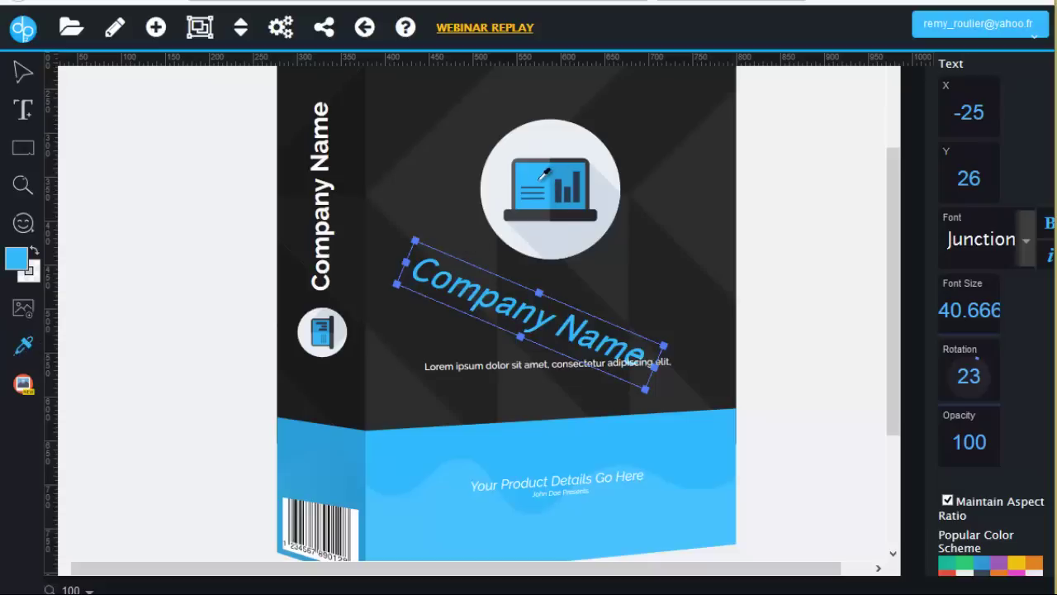
- Set the front company name's fill to the solid red color ed234b
left_click(25, 268)
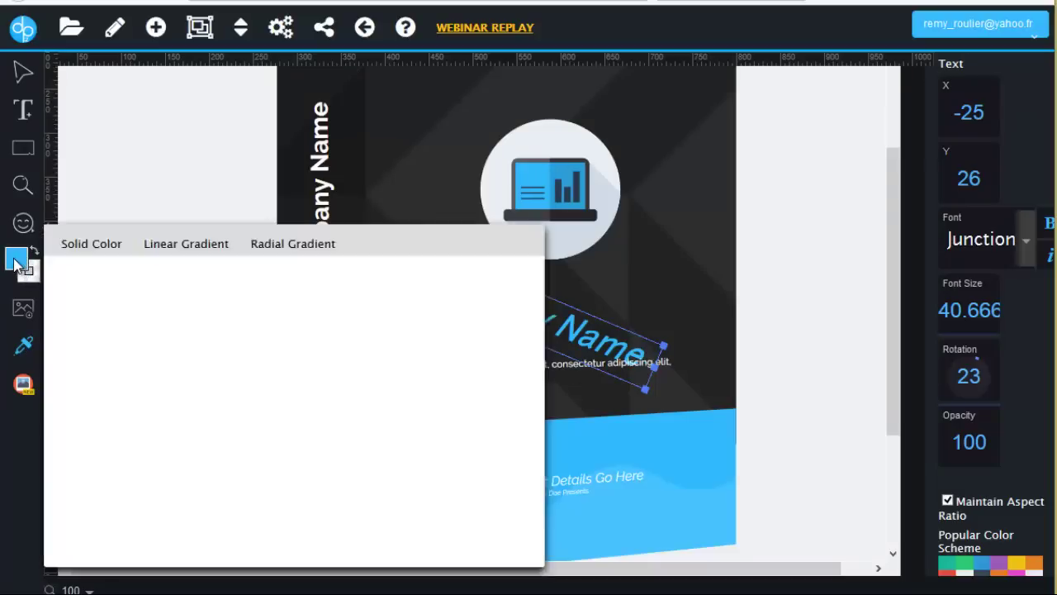
left_click_drag(314, 350, 307, 283)
left_click(253, 289)
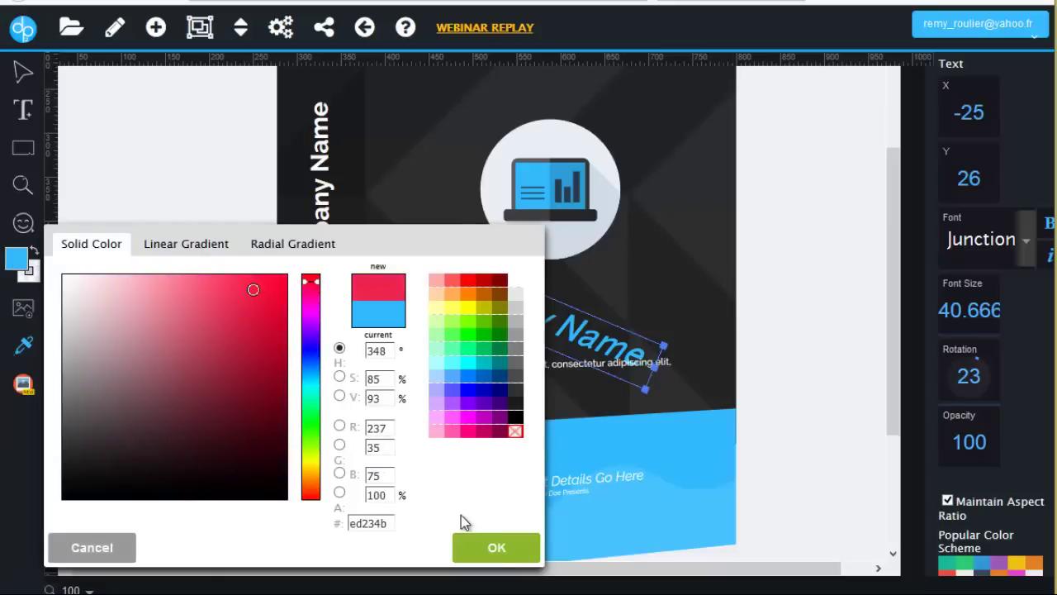
left_click(498, 545)
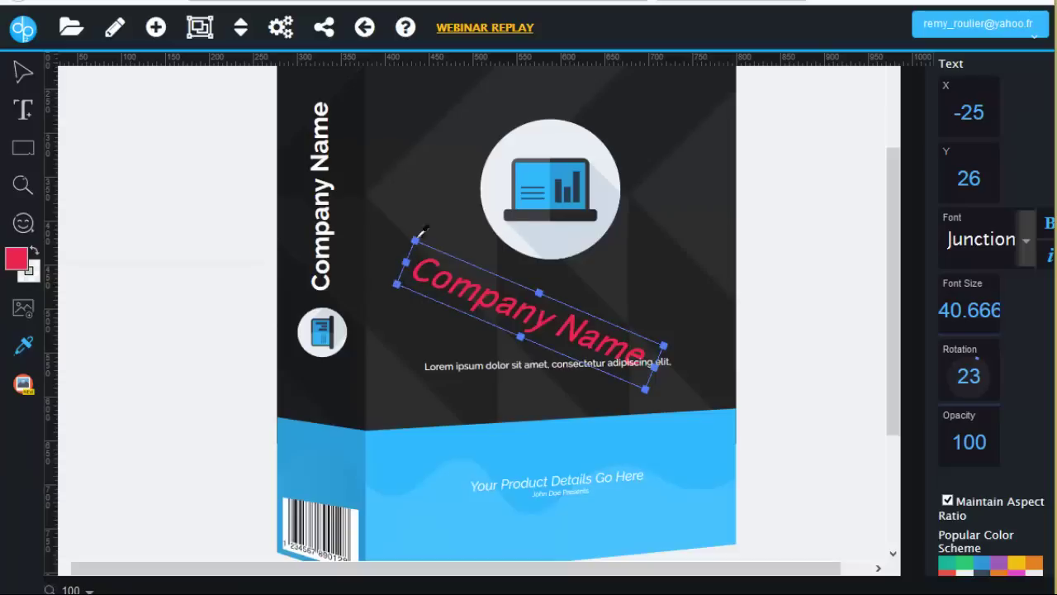
key("Escape")
- Nudge the spine's round icon to X 302, Y 501 and select the dark spine panel
mouse_move(324, 350)
left_mouse_down()
mouse_move(302, 376)
mouse_move(326, 347)
left_mouse_up()
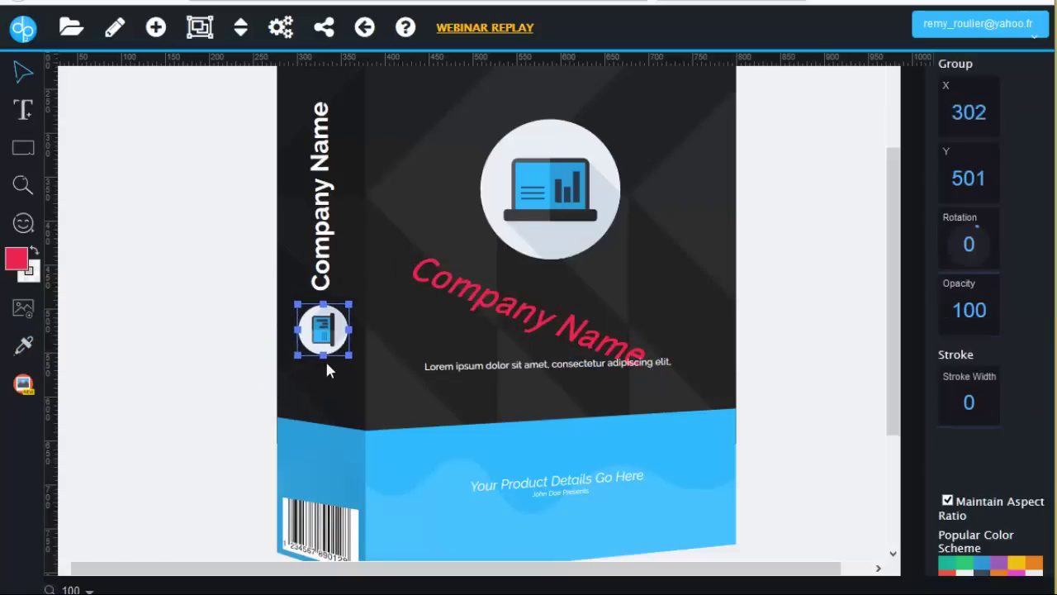
left_click(279, 417)
left_click_drag(264, 419, 330, 418)
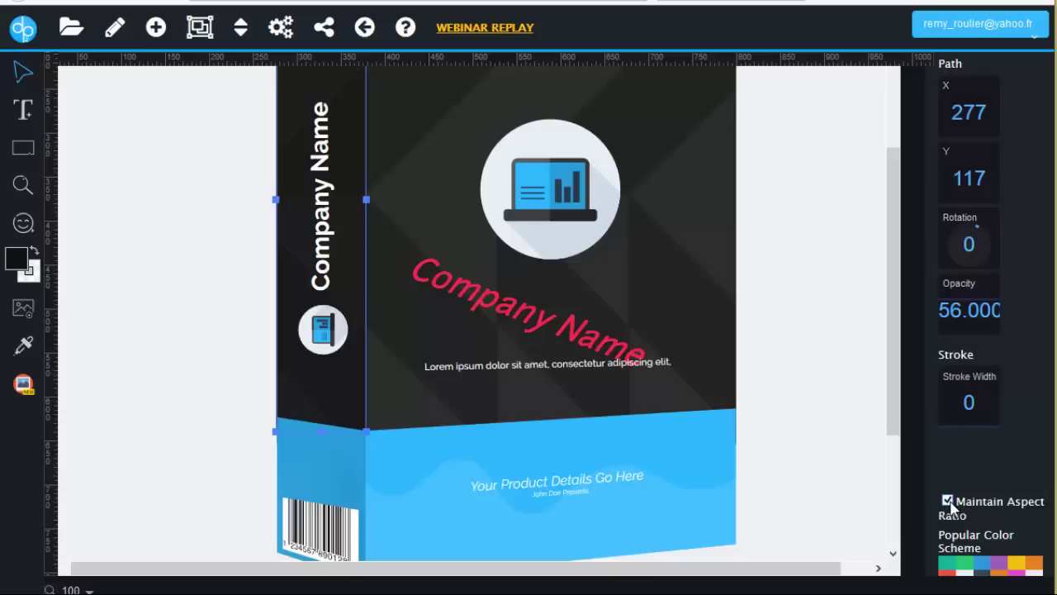
- Resize the front company name to a narrower shape with Maintain Aspect Ratio off, and turn the option back on
left_click(606, 353)
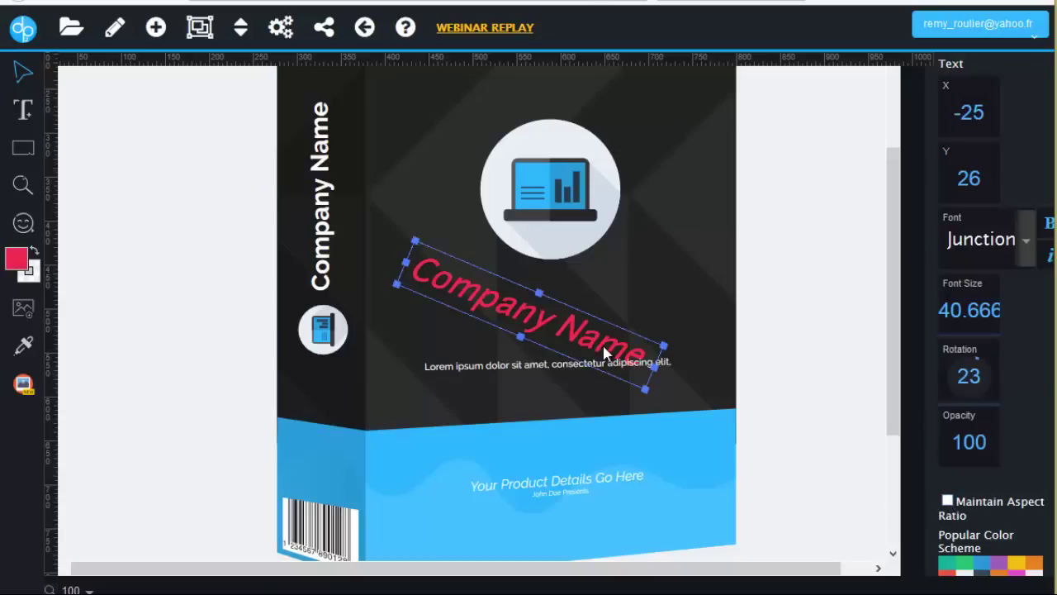
left_click_drag(646, 393, 610, 342)
left_click(628, 360)
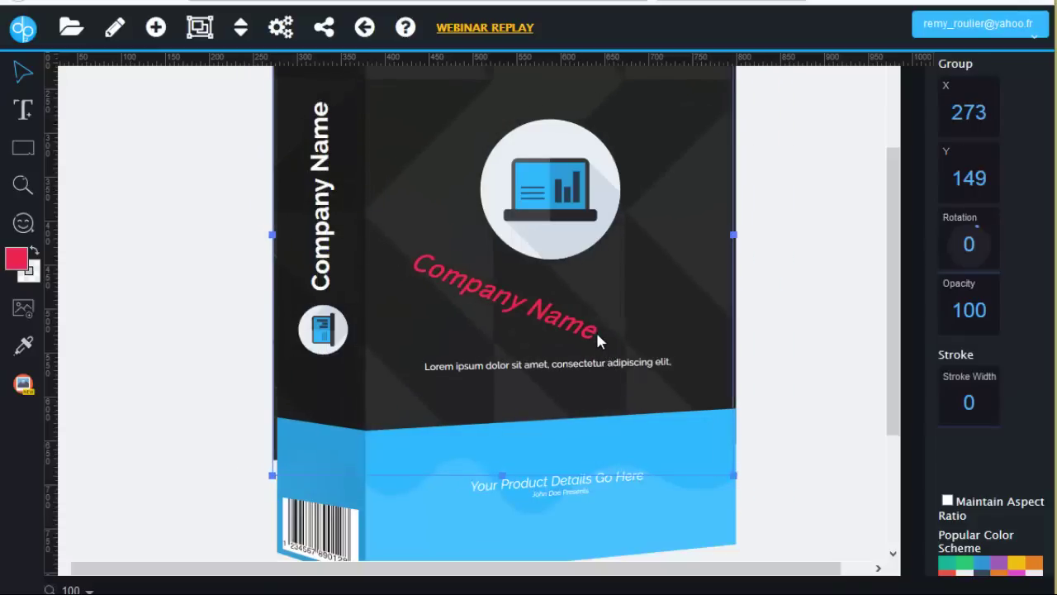
left_click(592, 341)
left_click_drag(606, 341, 591, 357)
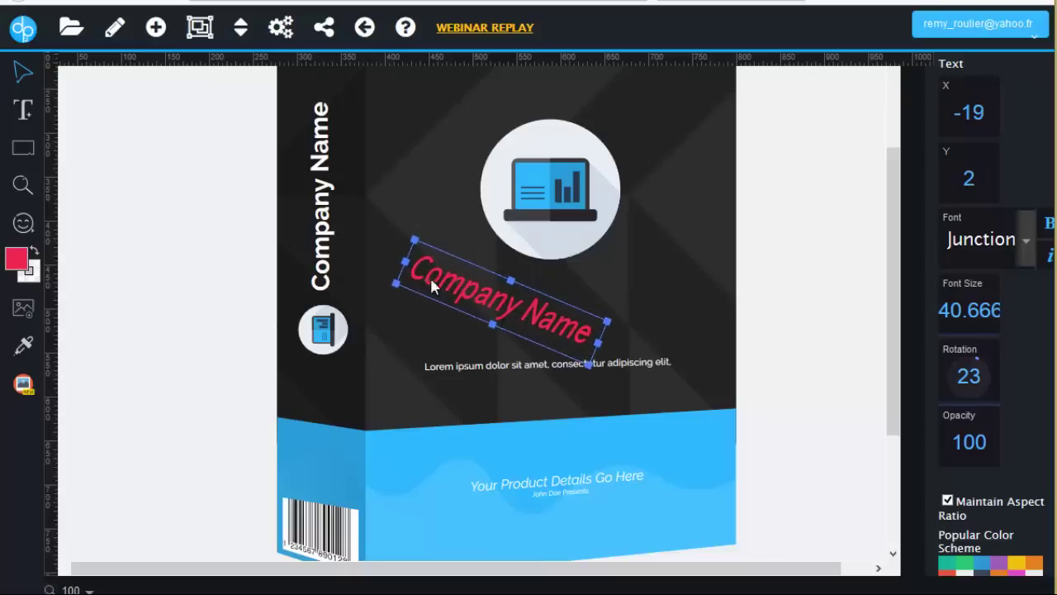
- Insert the image jalba.jpg into the design
left_click(23, 307)
left_click(353, 135)
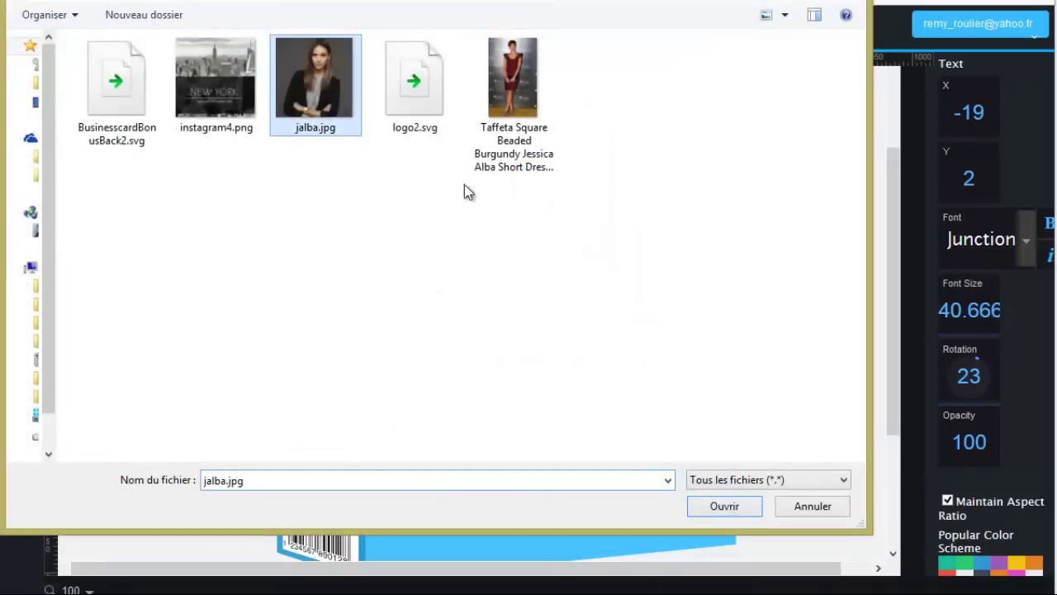
left_click(723, 506)
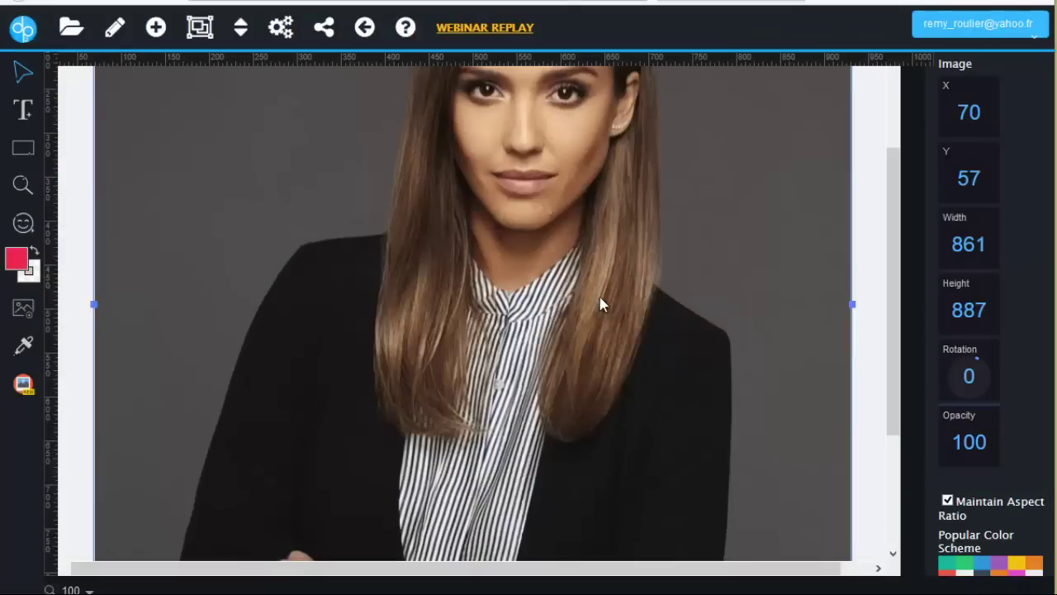
- Scale the inserted portrait down to 92 by 95 and place it in the front cover's upper-left area at X 396, Y 249
left_click_drag(442, 393, 418, 196)
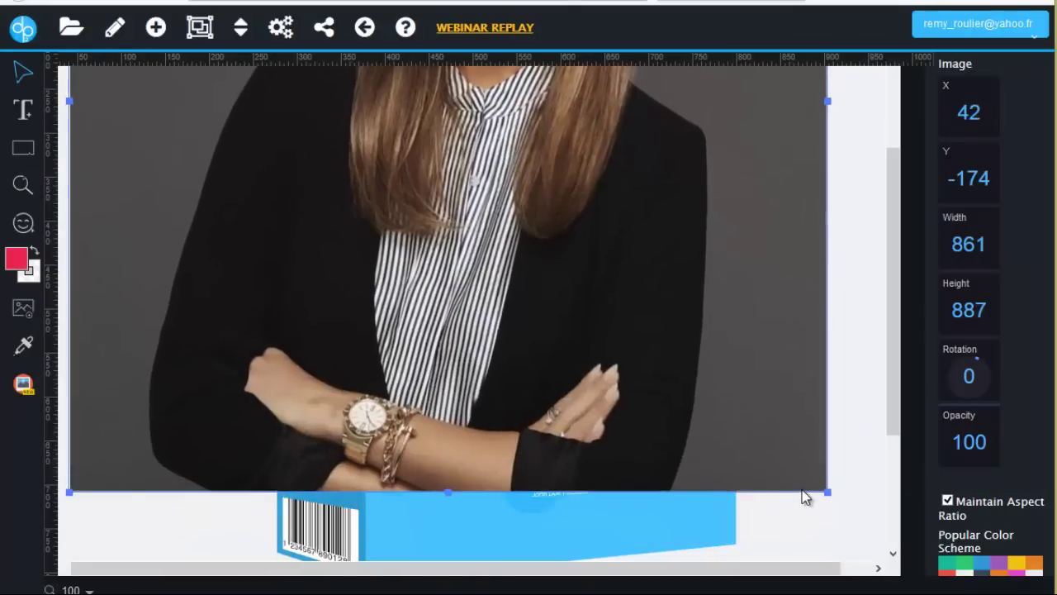
left_click_drag(818, 482, 519, 171)
left_click_drag(335, 83, 587, 404)
left_click_drag(741, 446, 449, 142)
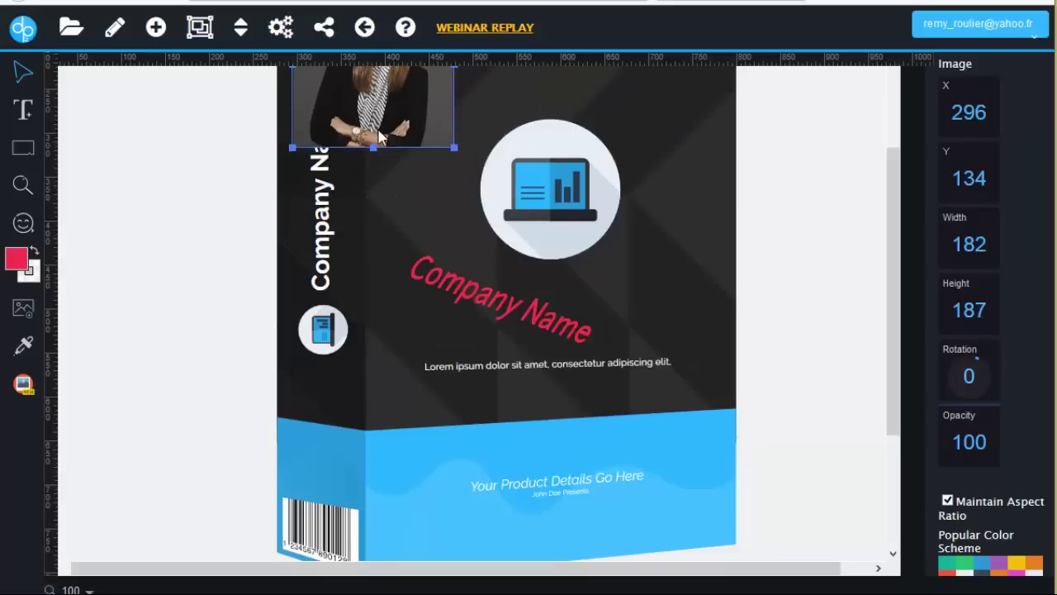
left_click_drag(371, 107, 465, 256)
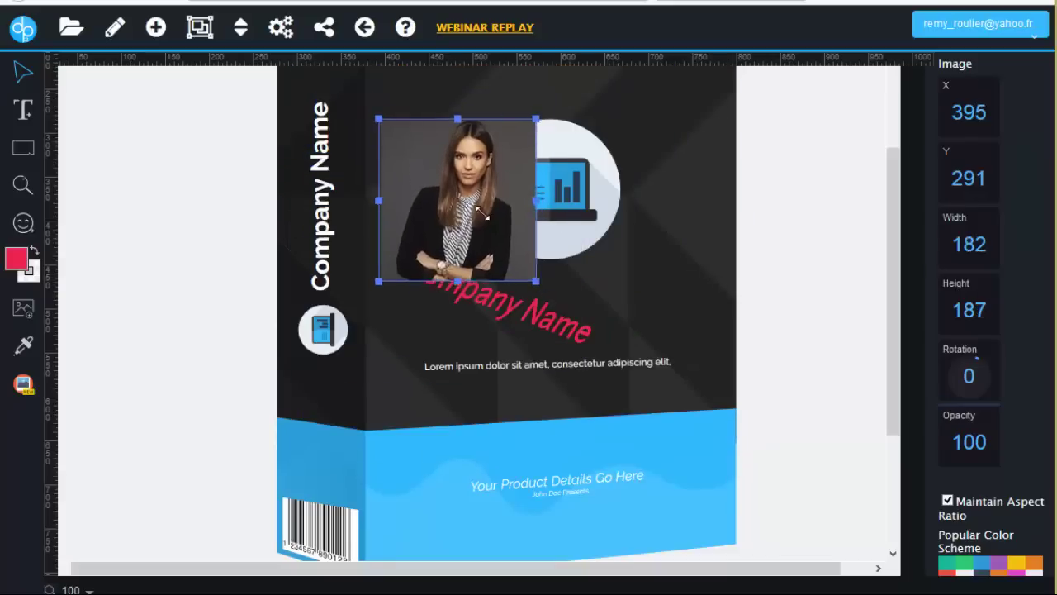
left_click_drag(536, 279, 451, 200)
left_click_drag(441, 160, 442, 136)
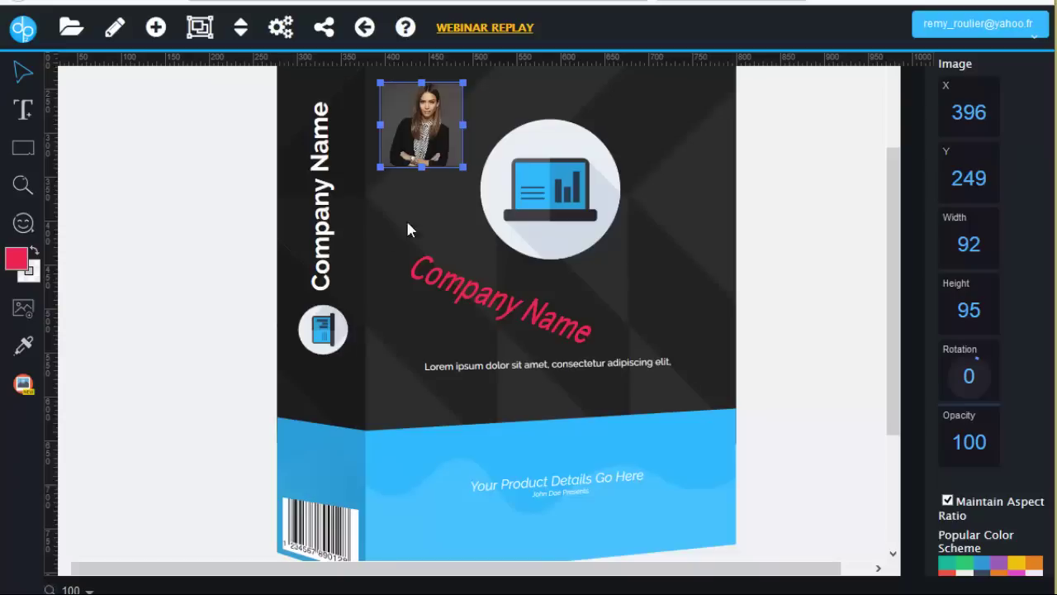
- Add the text "bonjour" near the top of the front cover, above the round laptop icon, at X 521, Y 205
left_click(88, 590)
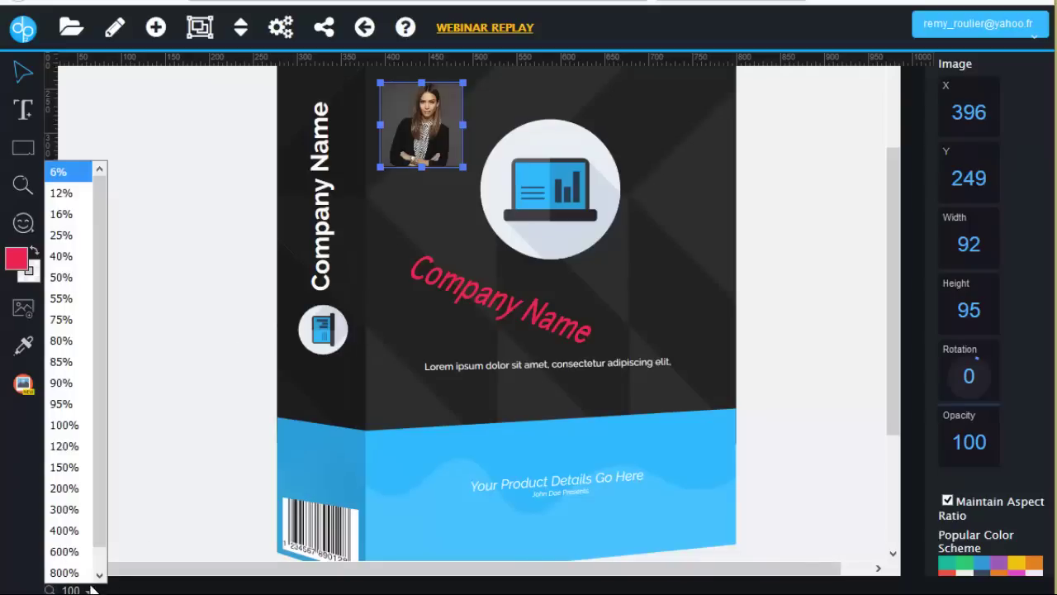
left_click(76, 321)
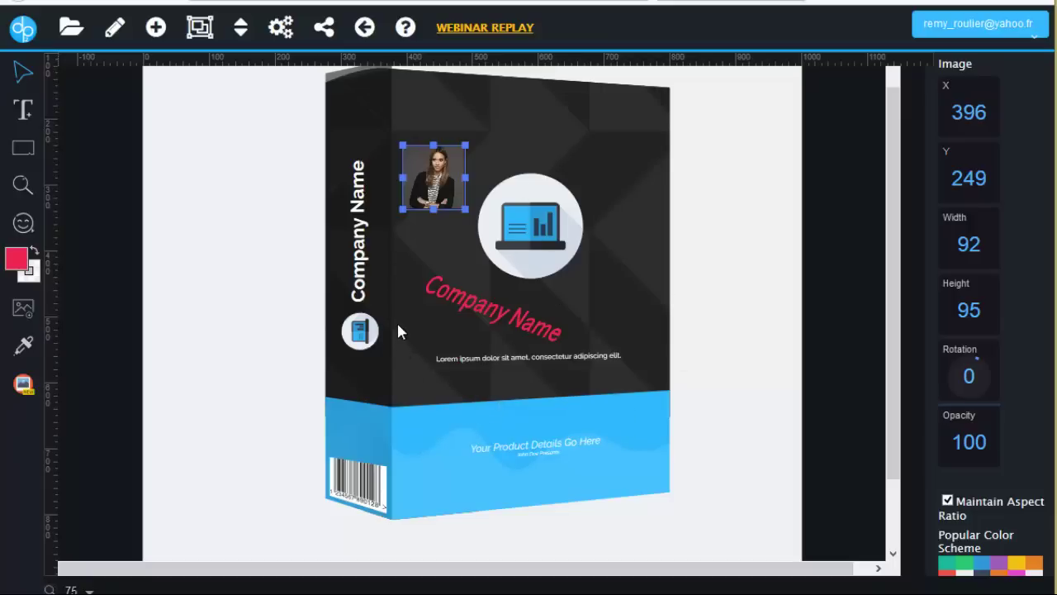
left_click(436, 312)
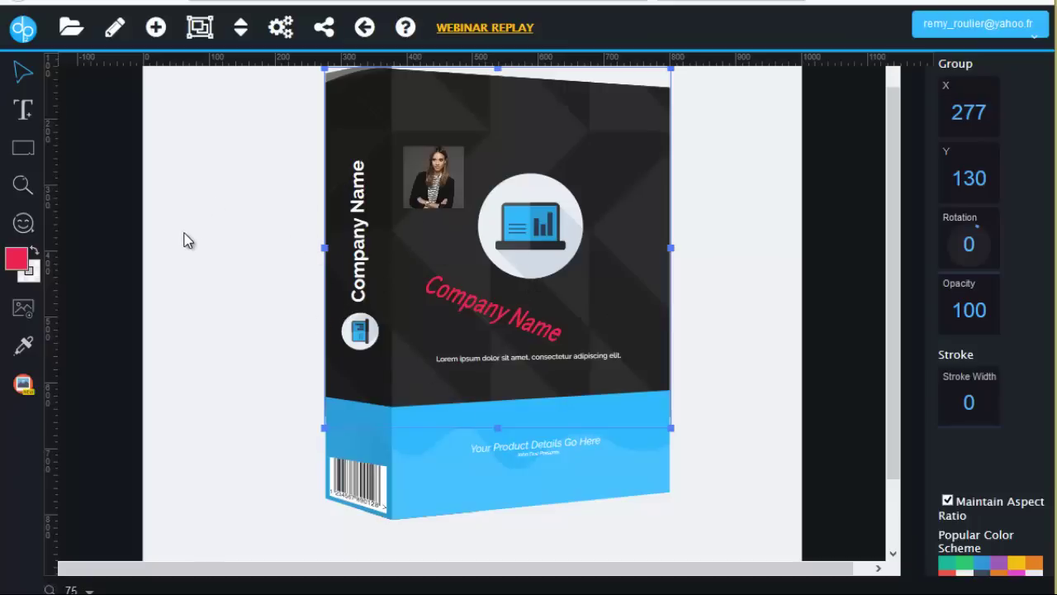
left_click(24, 112)
left_click(487, 119)
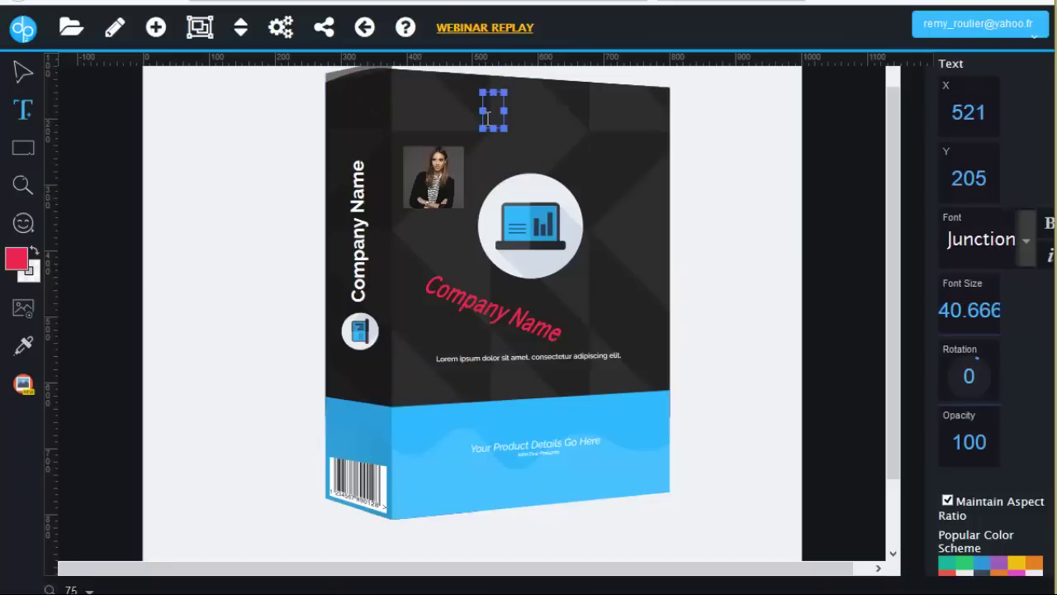
type("bonjour")
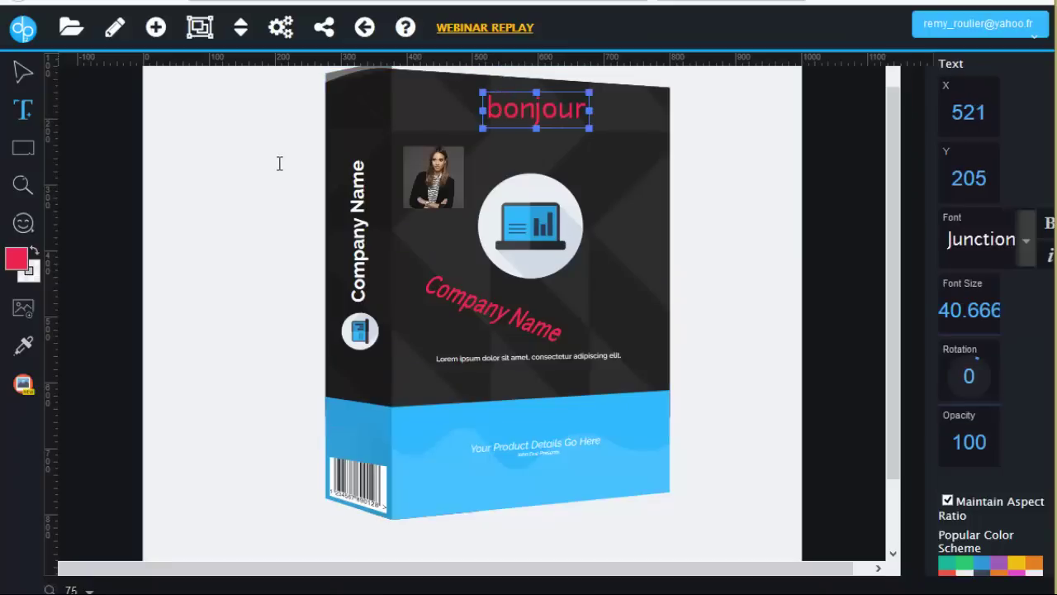
- Recolor the "bonjour" text orange (ea9023), make it bold and enlarge it to about one and a half times its width
left_click(26, 269)
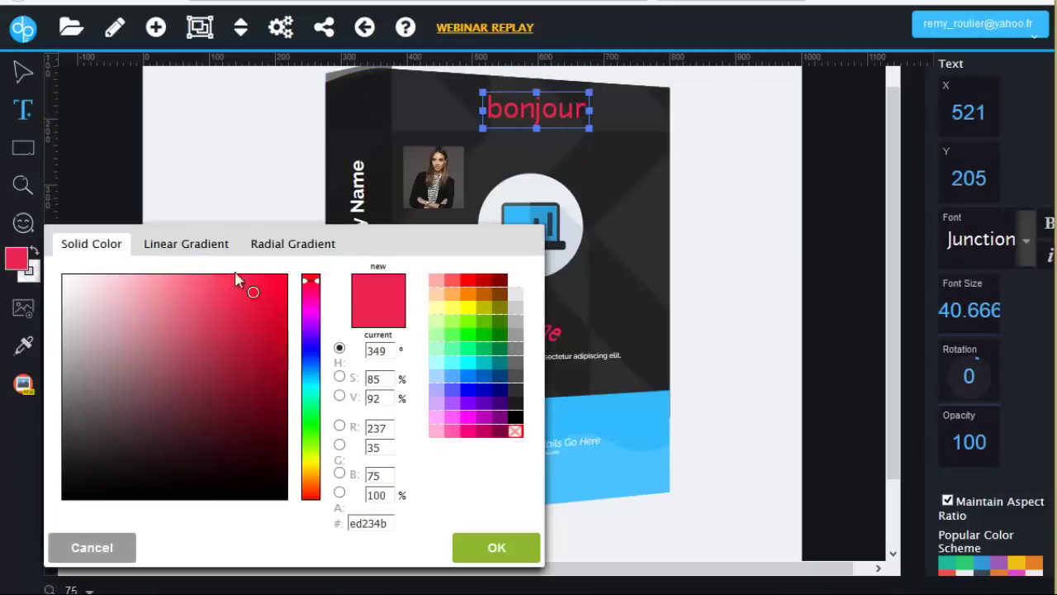
left_click_drag(307, 297, 314, 479)
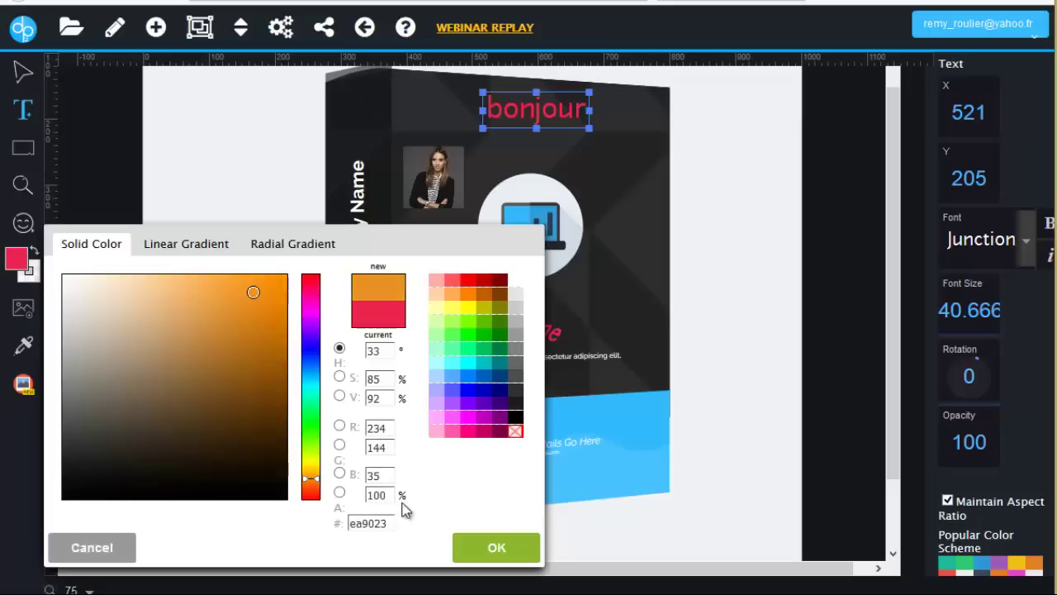
left_click(496, 550)
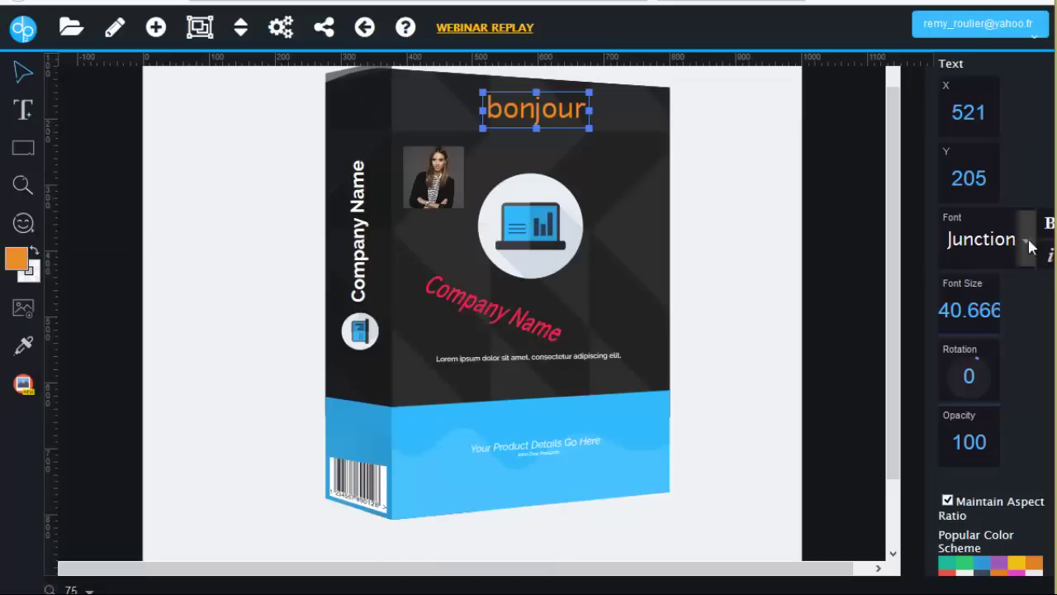
left_click(1050, 223)
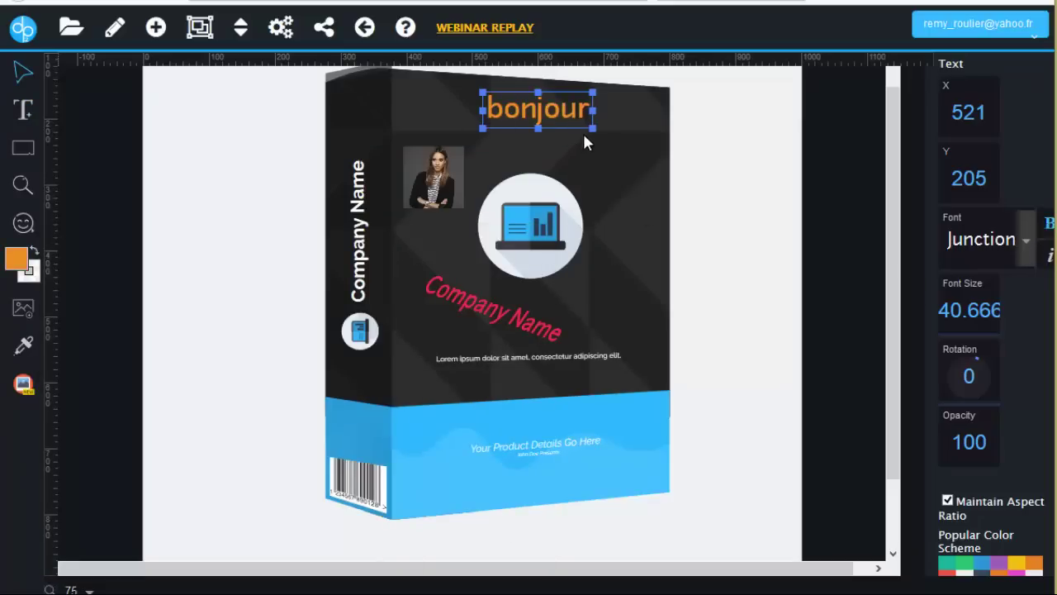
left_click_drag(593, 128, 638, 141)
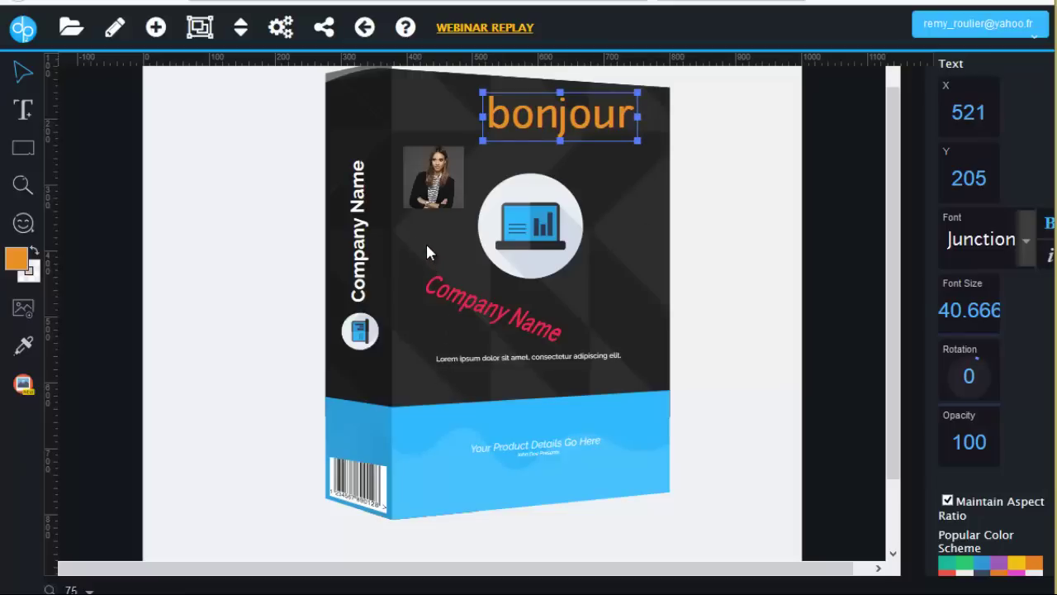
- Lock the front cover's round laptop icon and test the lock by selecting the dark spine panel and the icon
left_click(541, 234)
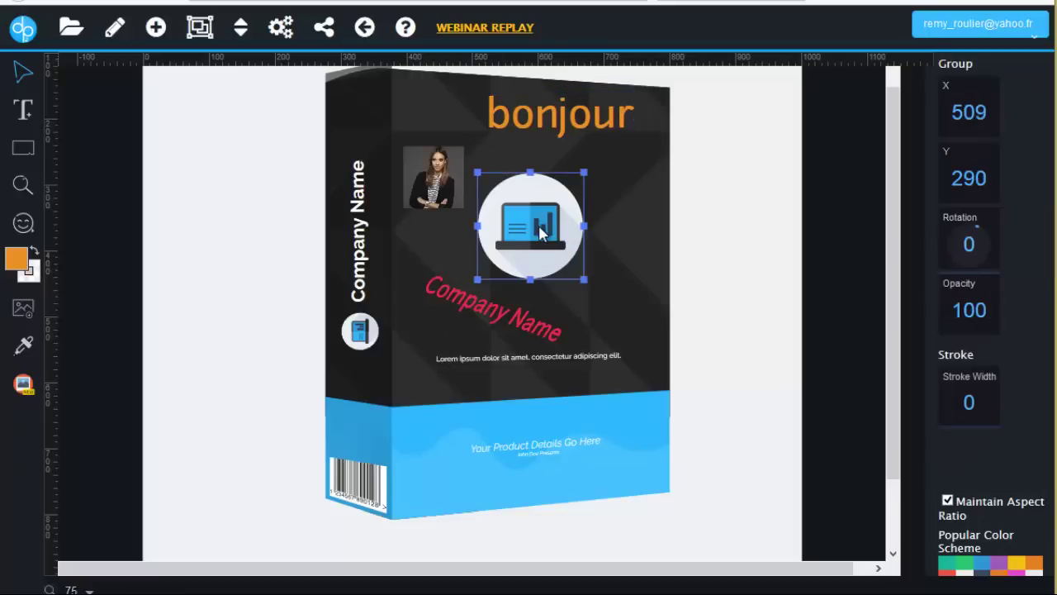
left_click(241, 33)
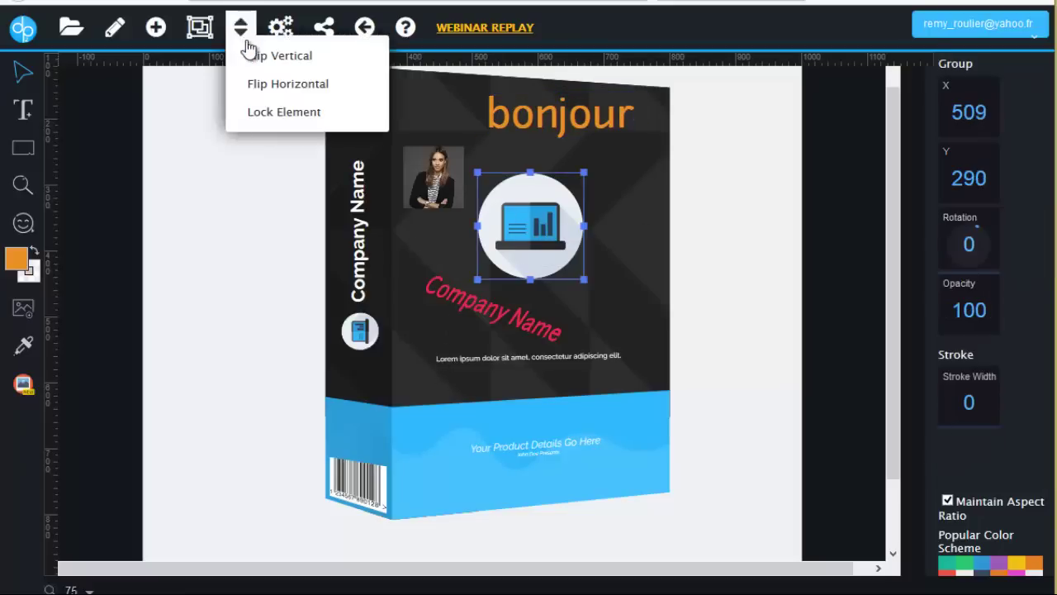
left_click(266, 114)
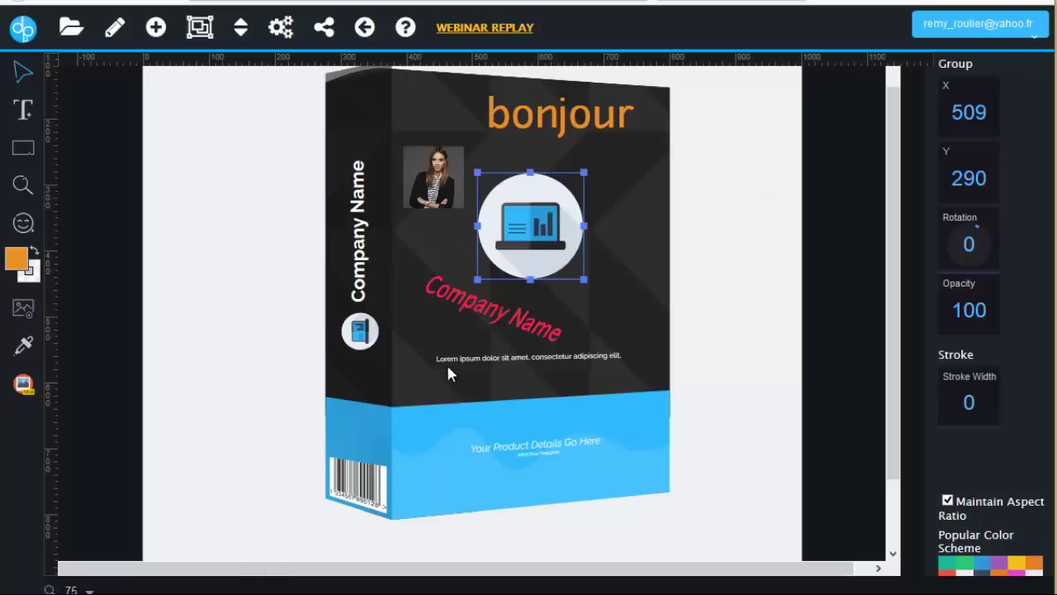
left_click(337, 319)
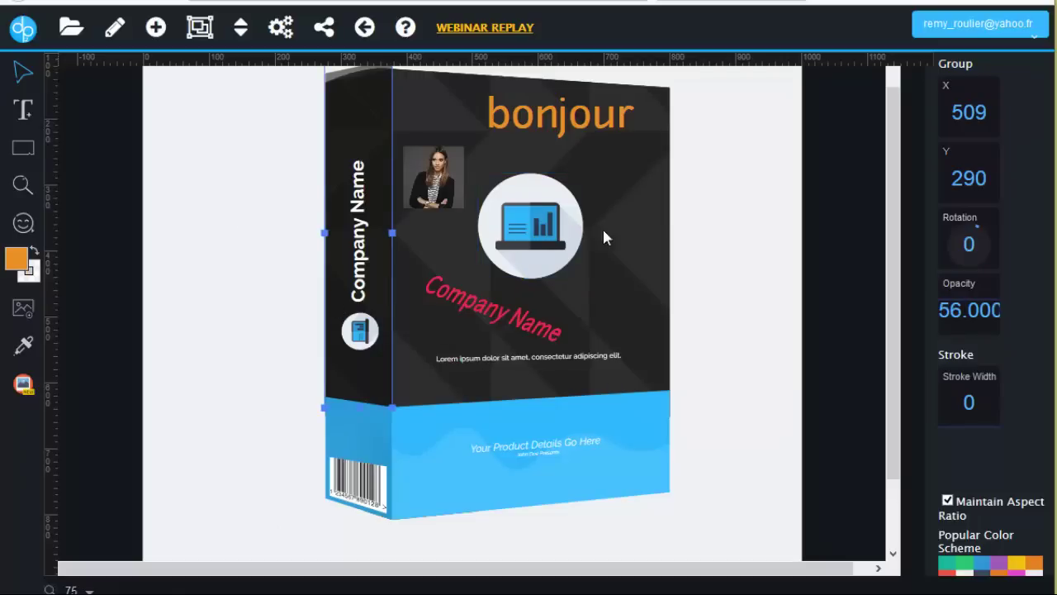
left_click(533, 219)
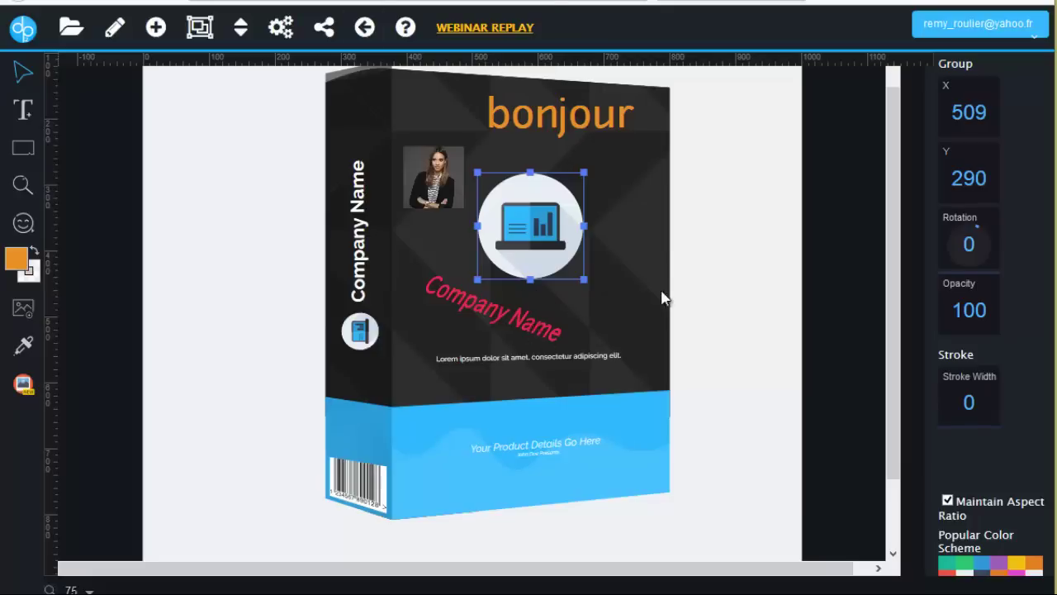
left_click(625, 300)
left_click(542, 241)
- Unlock the round laptop icon and move it to X 529, Y 290 on the front cover
left_click(241, 27)
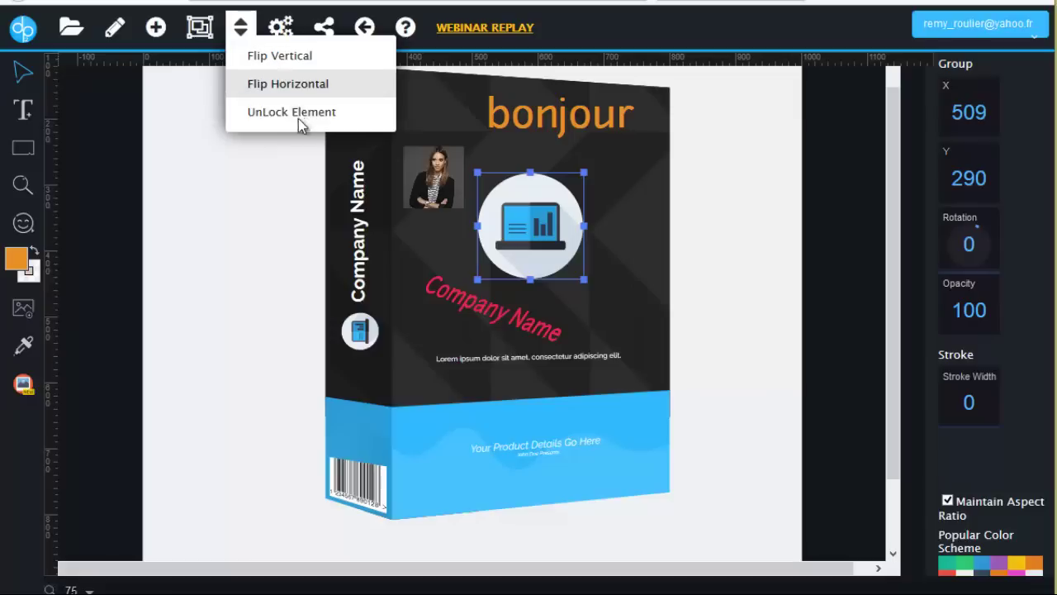
left_click(281, 113)
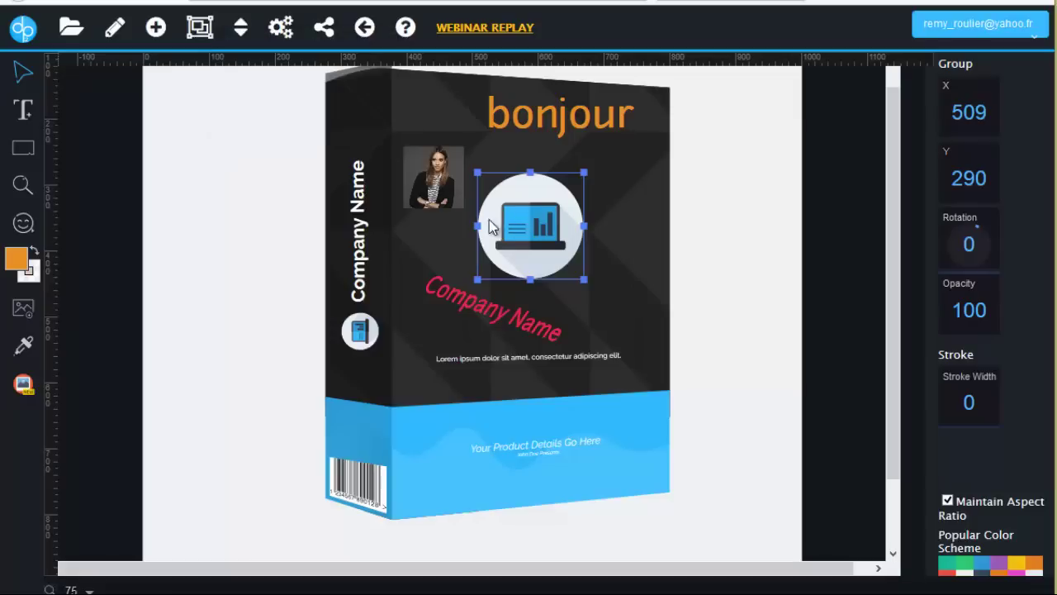
left_click_drag(510, 209, 536, 233)
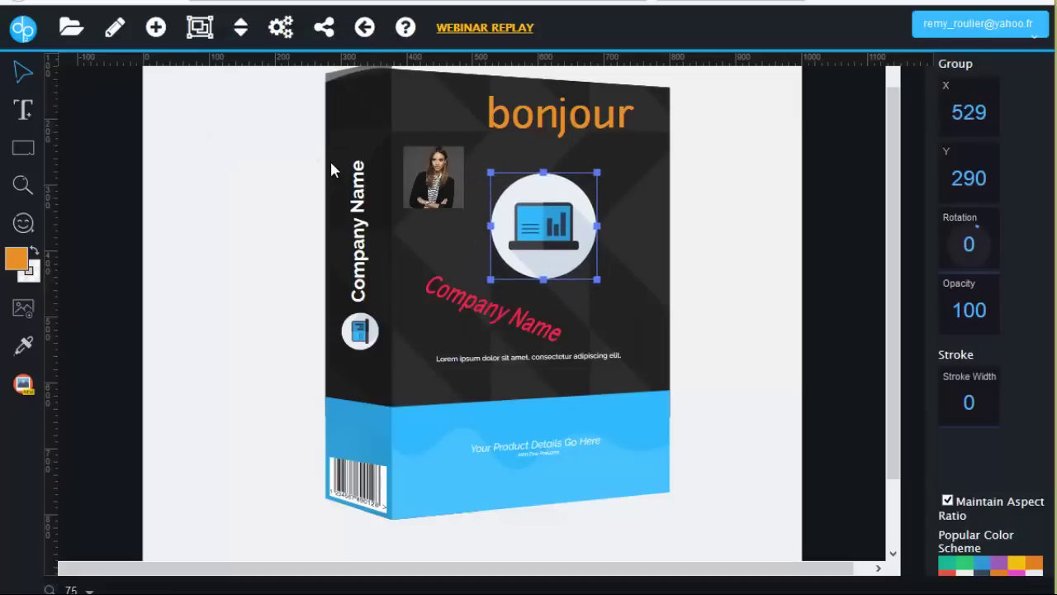
- Flip the round laptop icon horizontally and vertically, and move it back toward the middle of the front cover
left_click(242, 29)
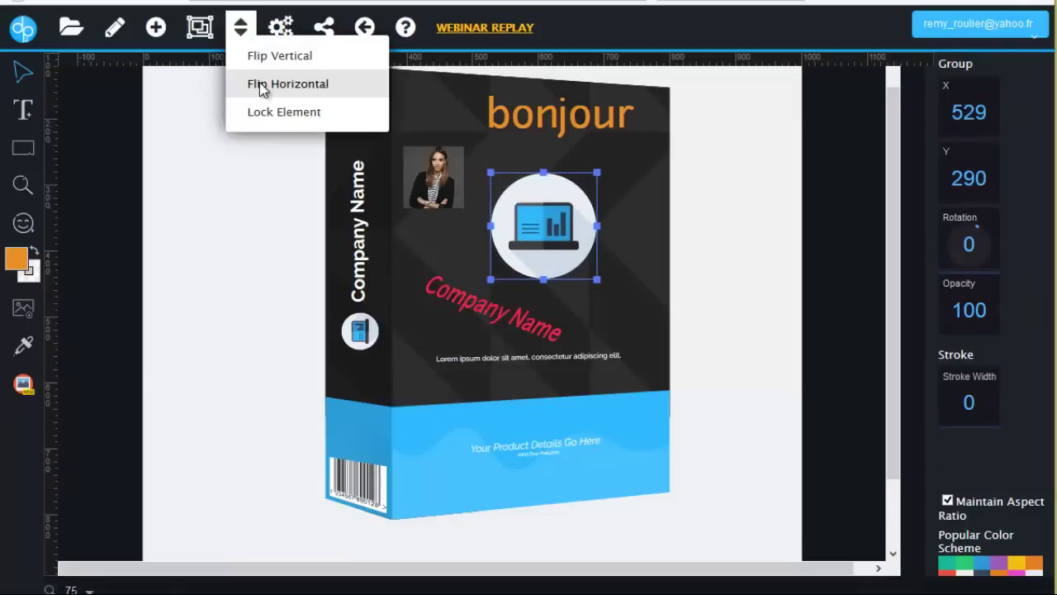
left_click(259, 89)
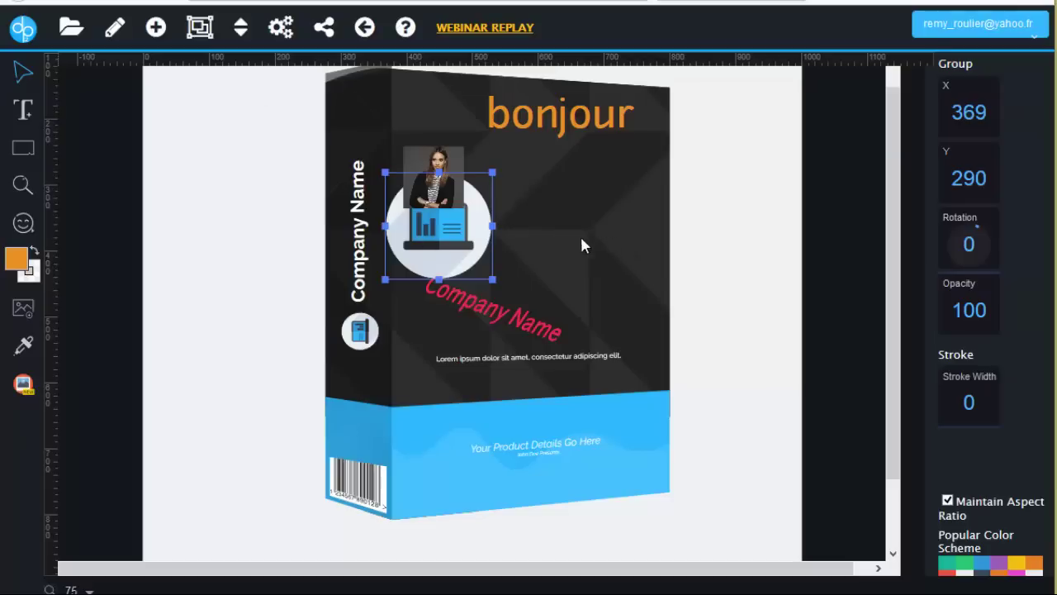
left_click(240, 29)
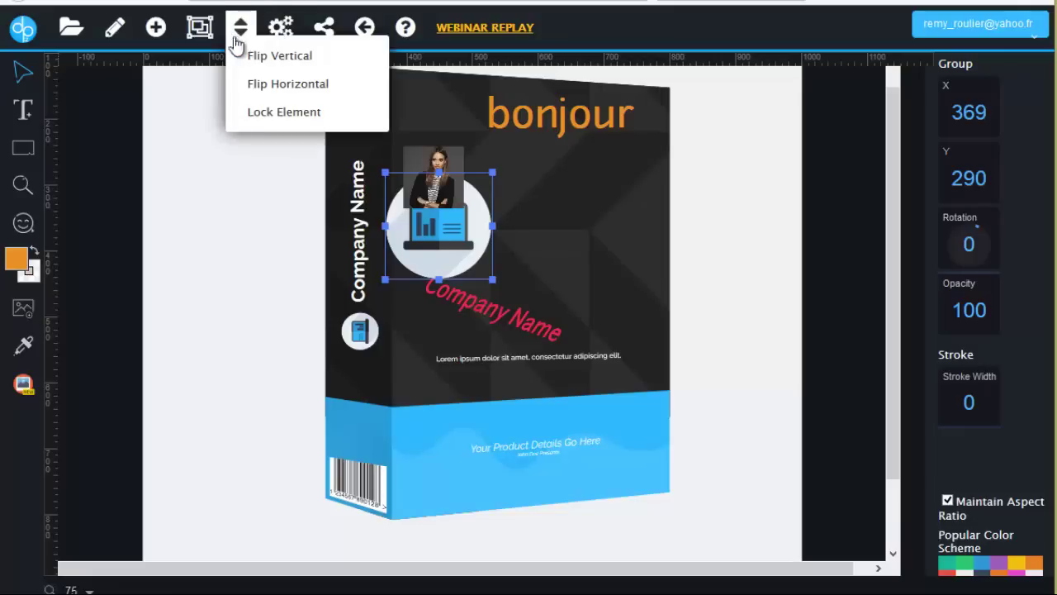
left_click(266, 63)
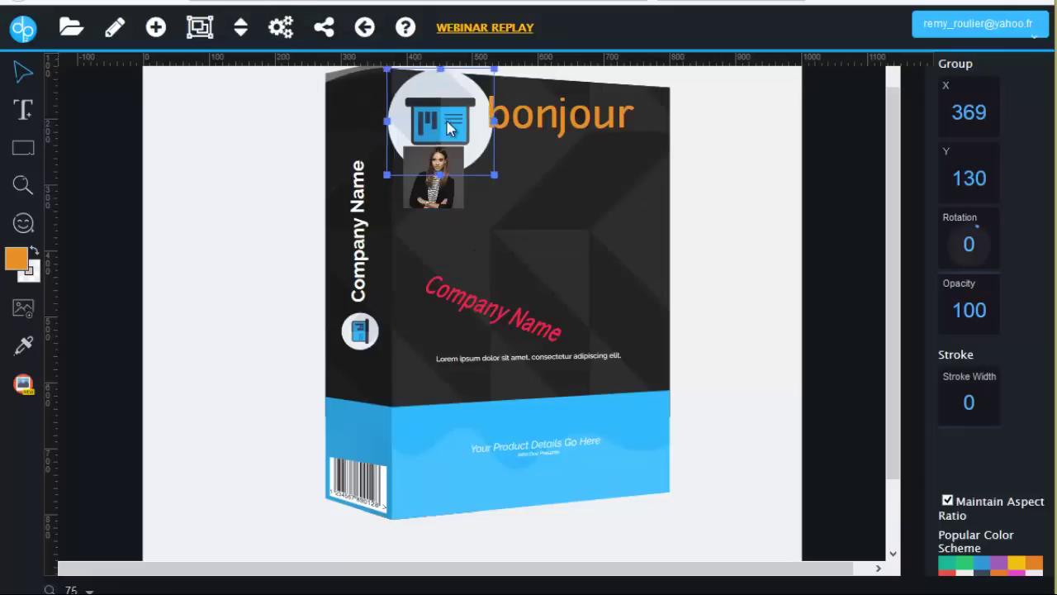
left_click_drag(432, 114, 533, 245)
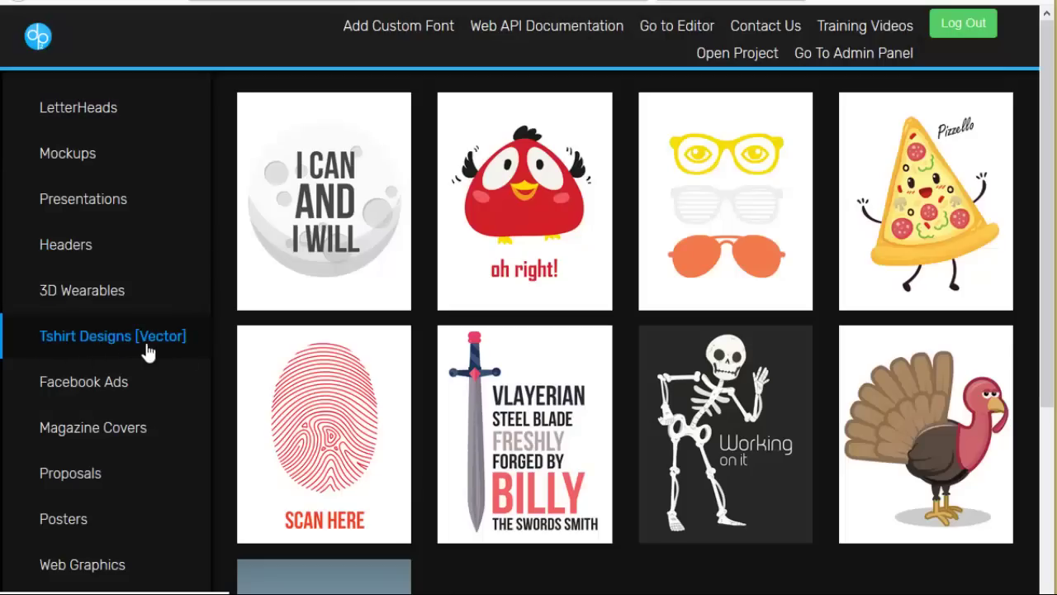
- Open the red bird T-shirt design for editing, shifting the bird to X 42, Y 91 and the "oh right!" caption slightly up
mouse_move(534, 180)
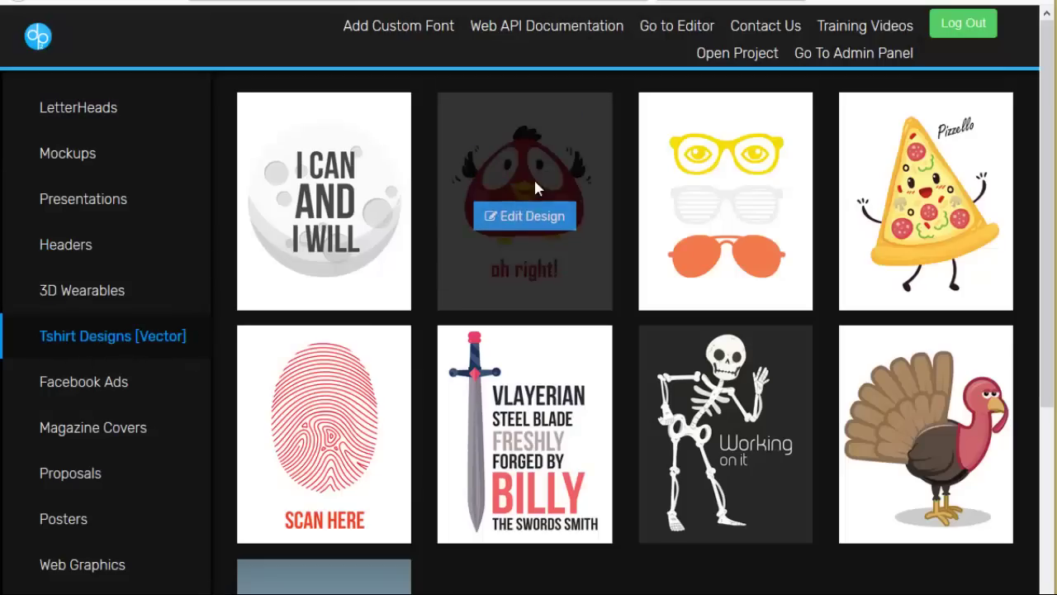
left_click(529, 224)
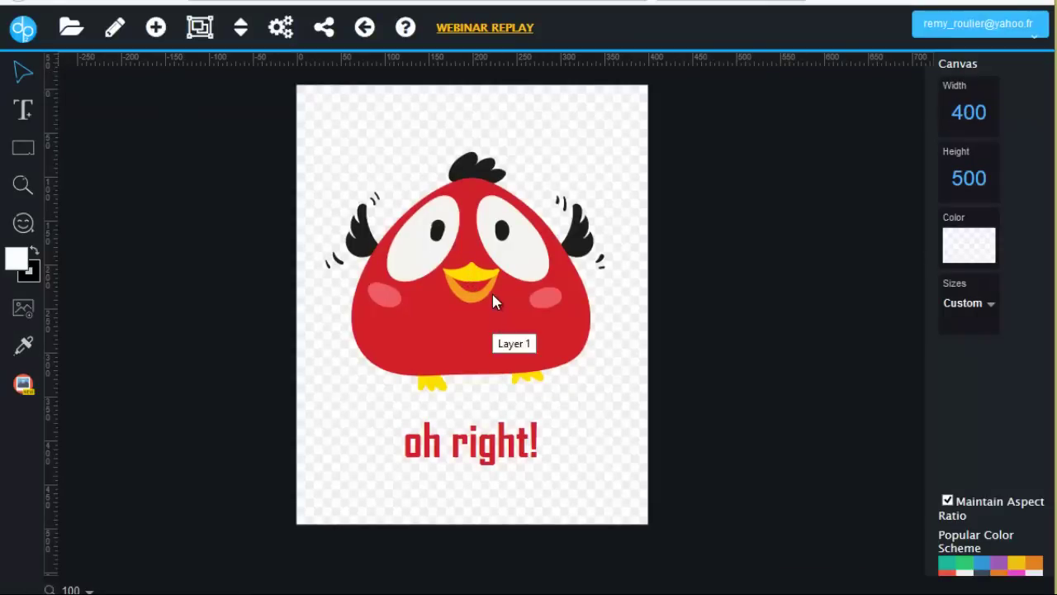
left_click(473, 295)
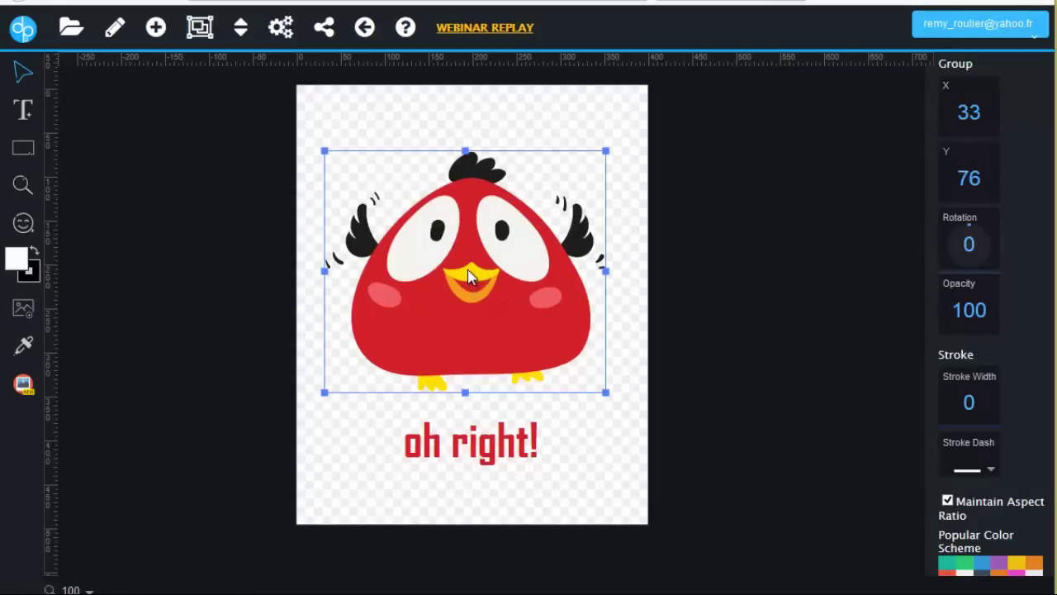
left_click_drag(473, 296, 479, 304)
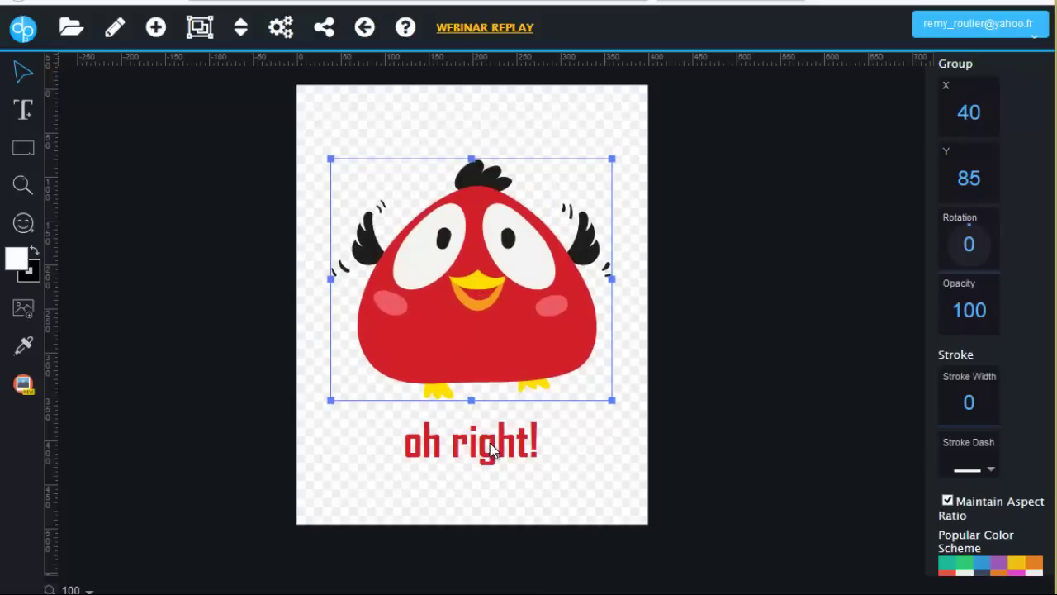
left_click_drag(498, 450, 501, 445)
mouse_move(489, 164)
left_mouse_down()
mouse_move(480, 169)
mouse_move(491, 169)
left_mouse_up()
- Preview the bird design on the blue, red, purple, green and grey garments, and close the preview
left_click(71, 27)
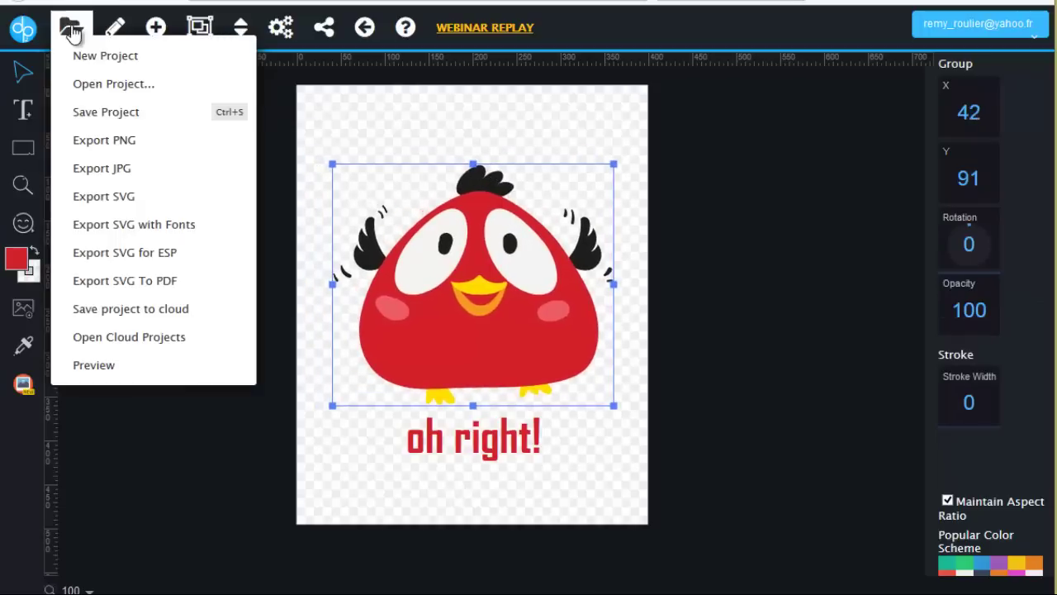
left_click(104, 364)
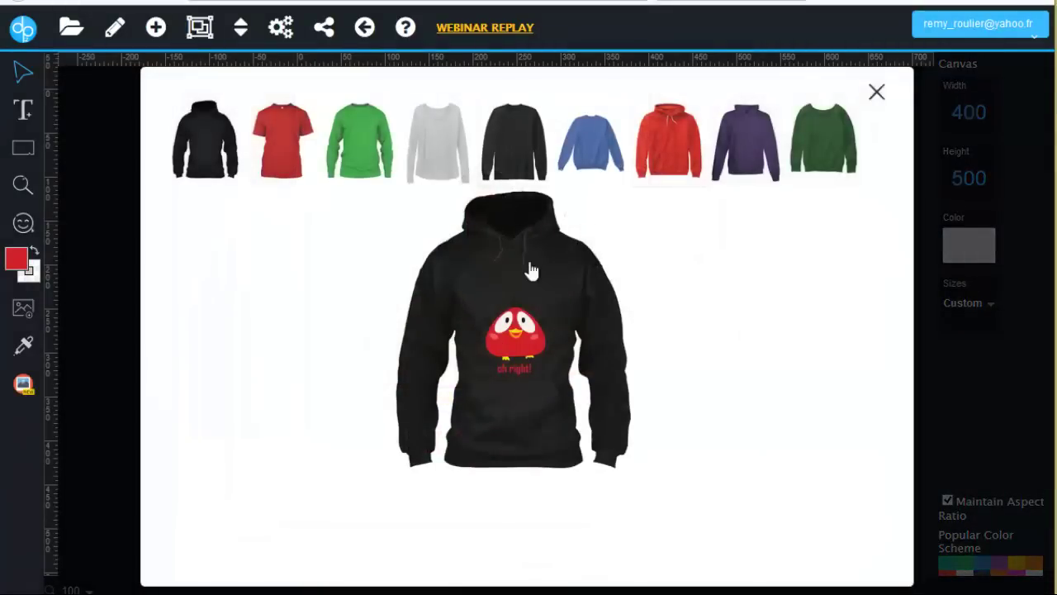
left_click(592, 150)
left_click(669, 150)
left_click(776, 152)
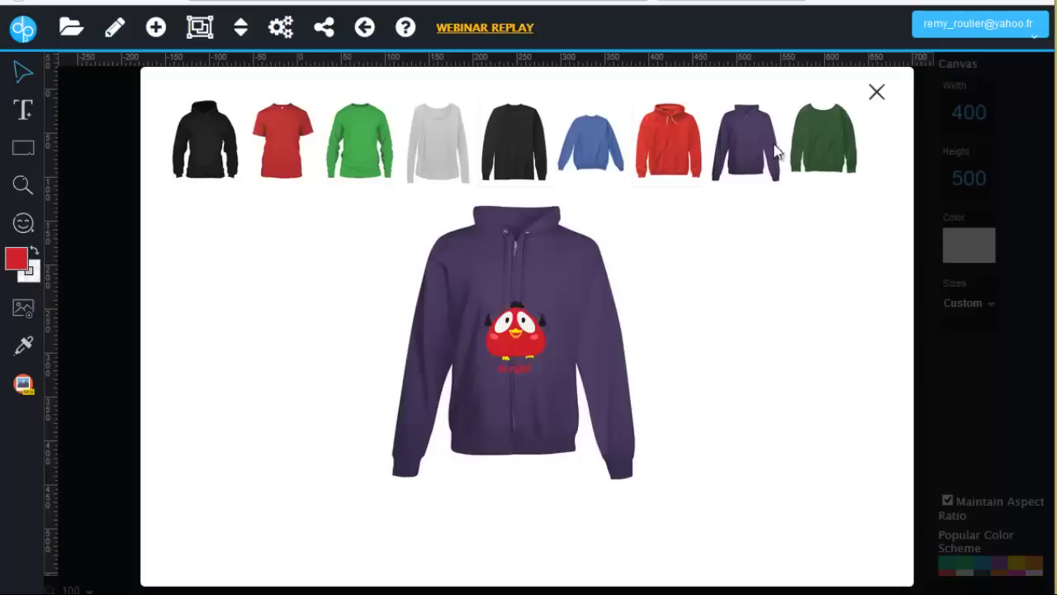
left_click(800, 152)
left_click(438, 156)
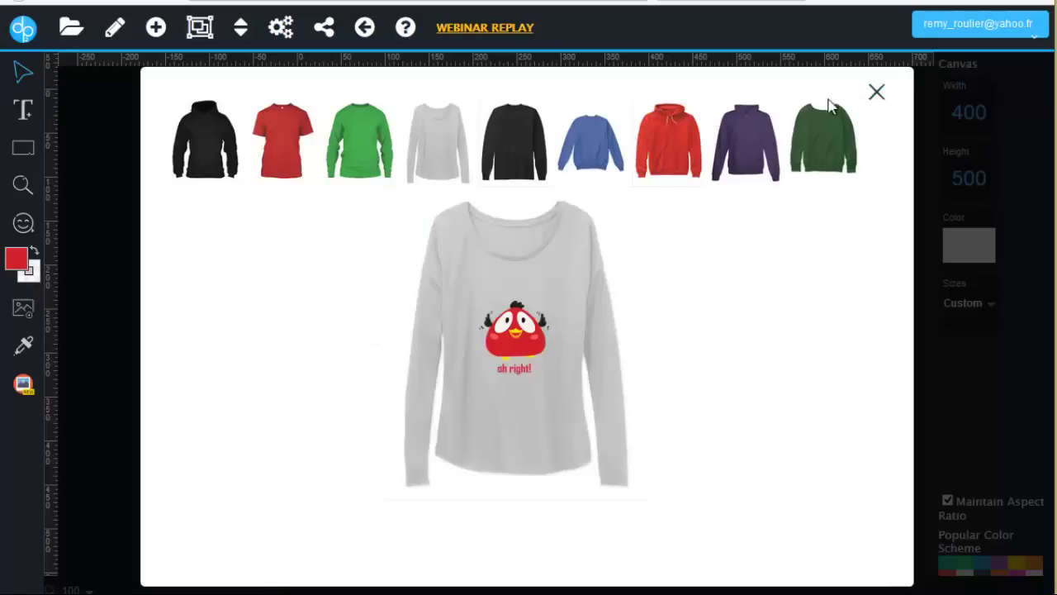
left_click(877, 95)
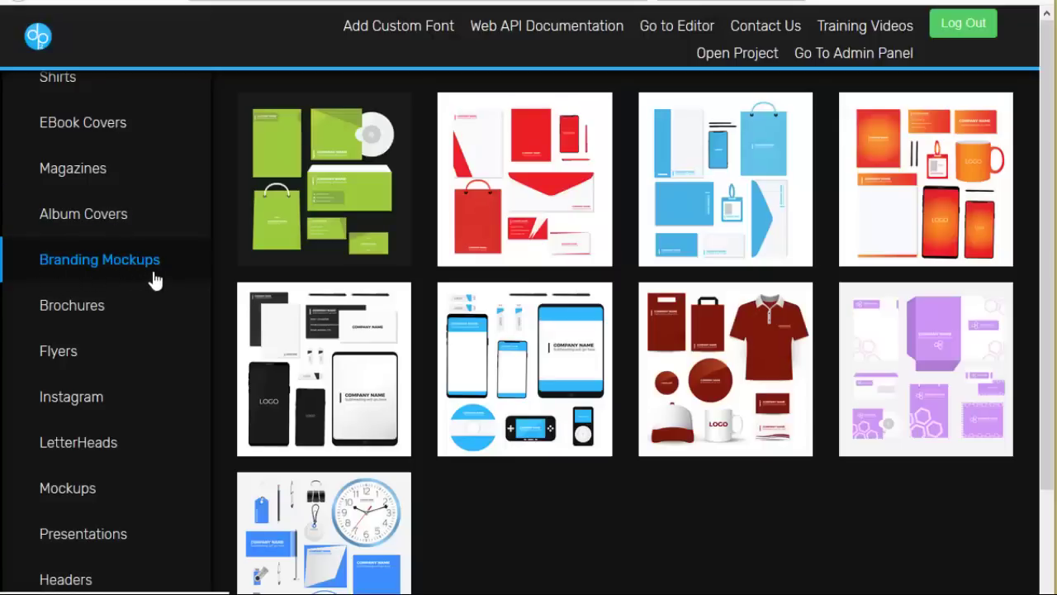
- Open the red branding mockup for editing and select the COMPANY NAME text on the red notebook cover
mouse_move(536, 199)
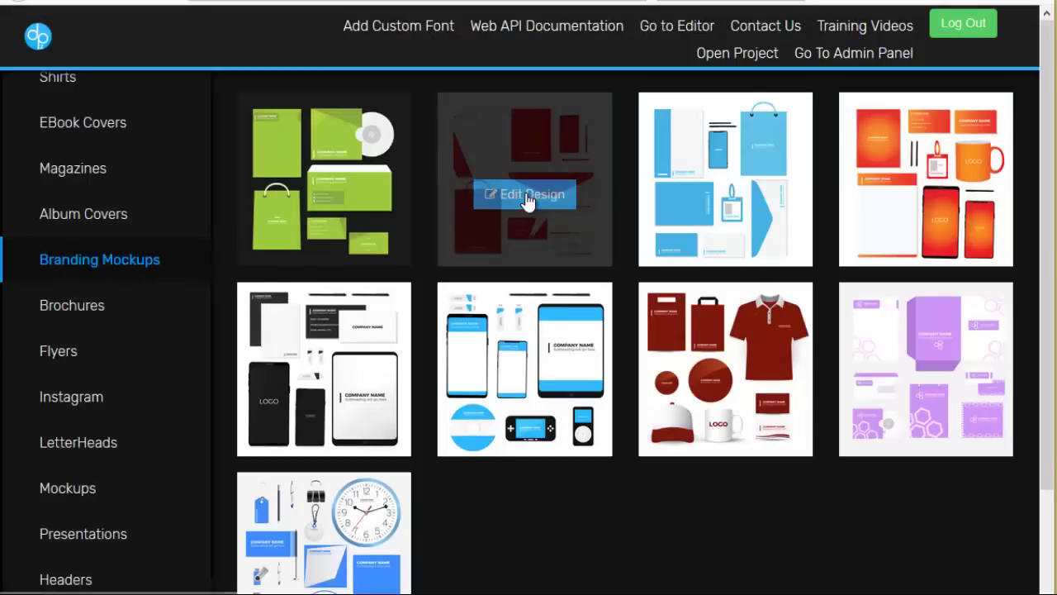
left_click(530, 202)
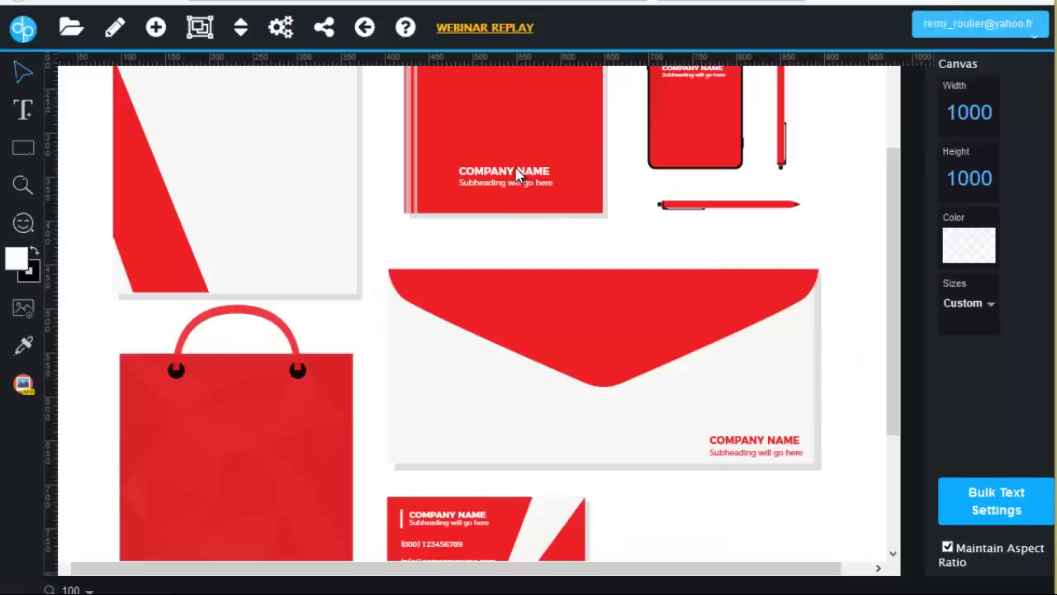
left_click(518, 177)
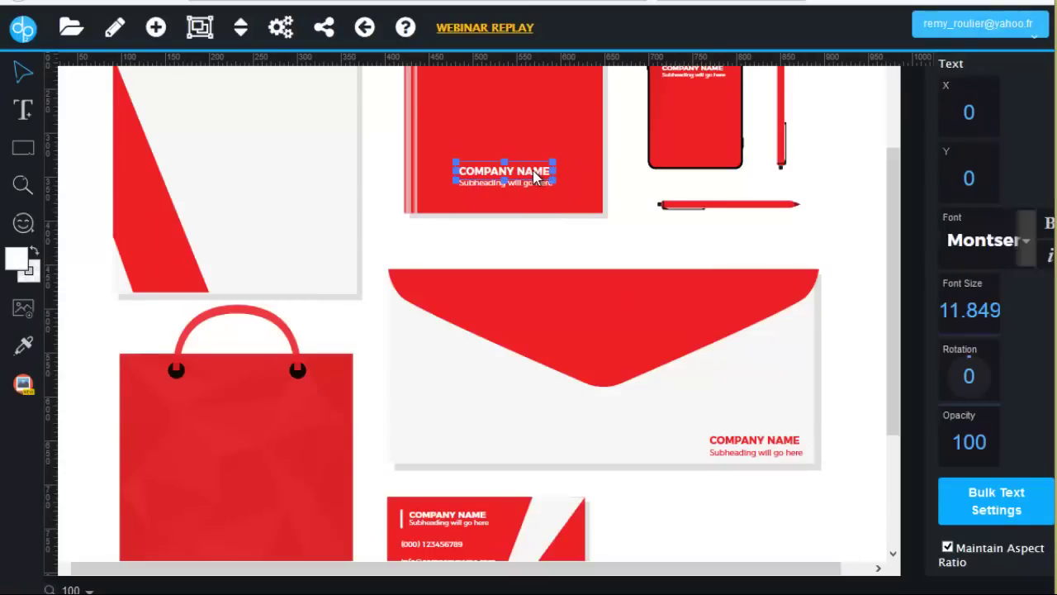
- Replace the COMPANY NAME text on the red notebook cover with "bonjour"
left_click(533, 170)
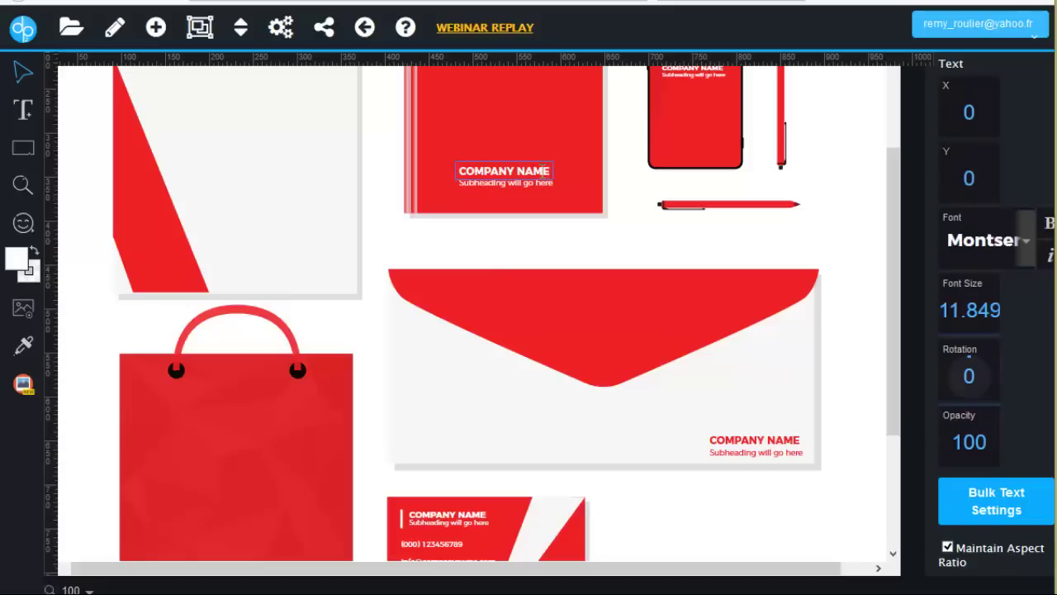
left_click_drag(549, 171, 477, 171)
type("bonjour")
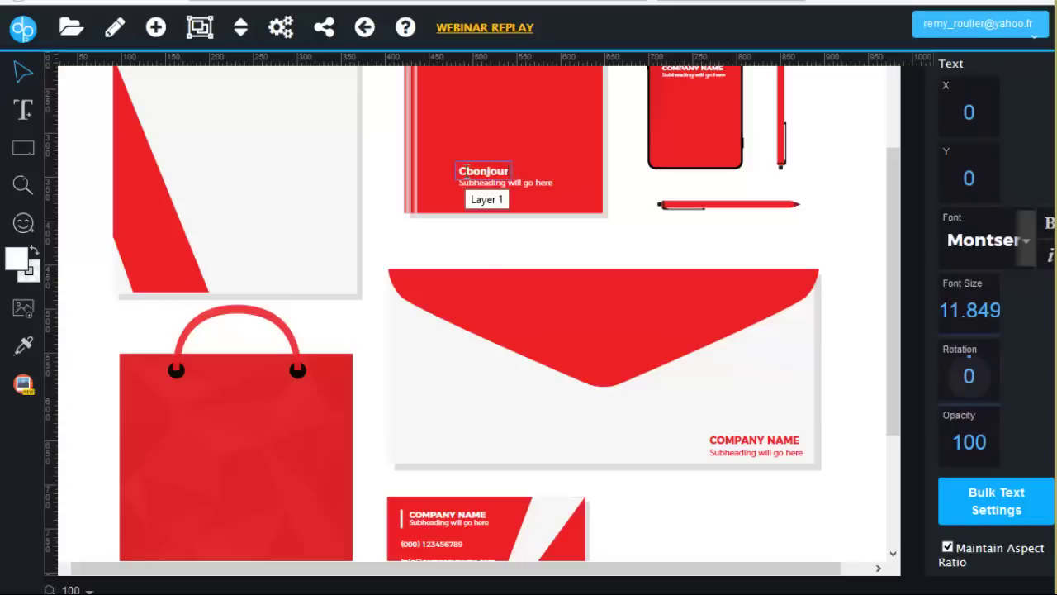
left_click(465, 171)
key("BackSpace")
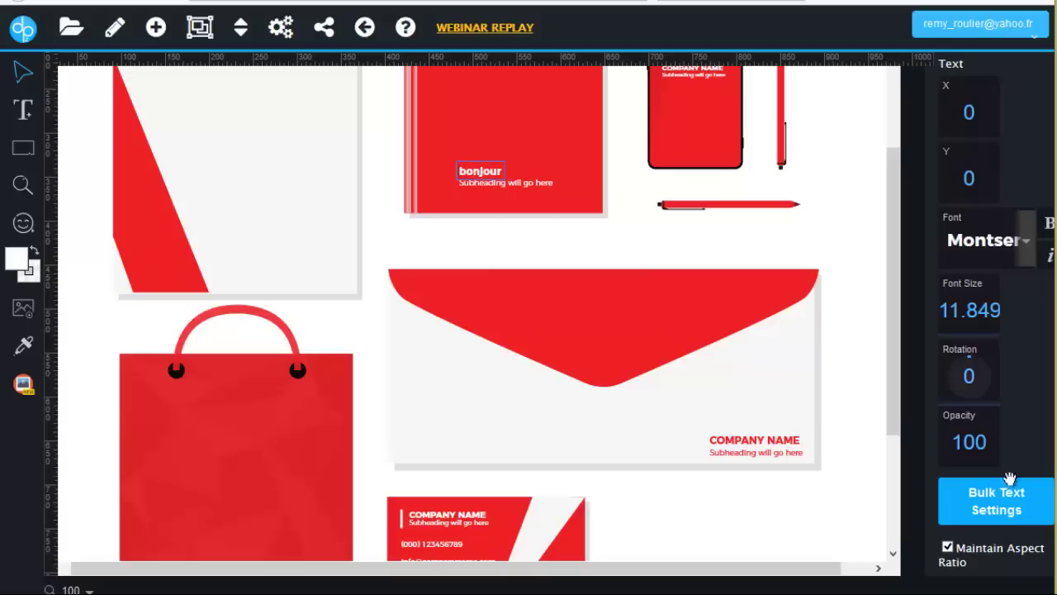
- Set the company name to "salut" across the branding mockup with the bulk text settings
left_click(1002, 510)
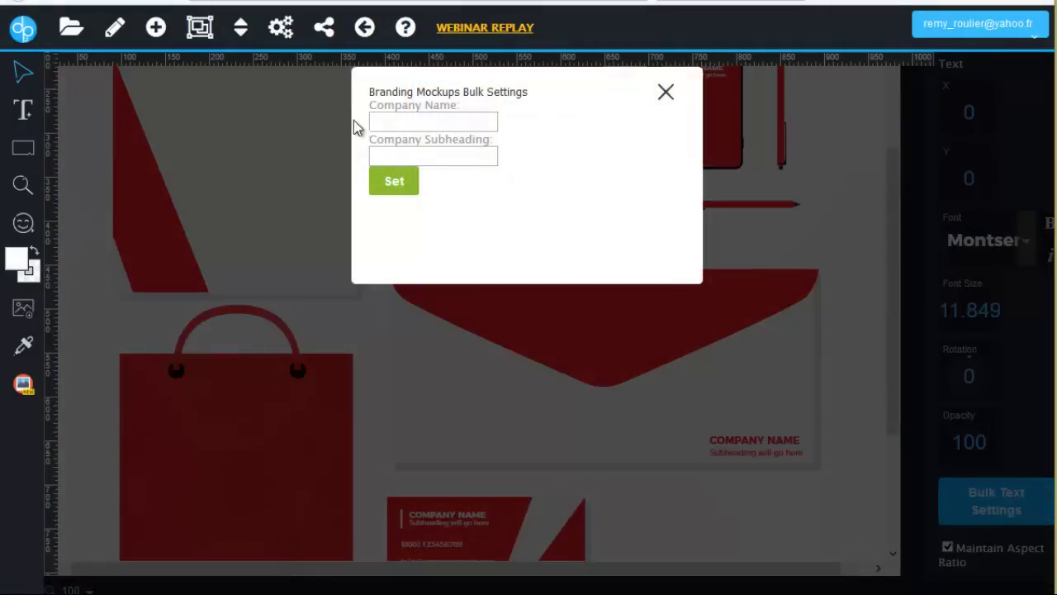
left_click(418, 122)
left_click(400, 184)
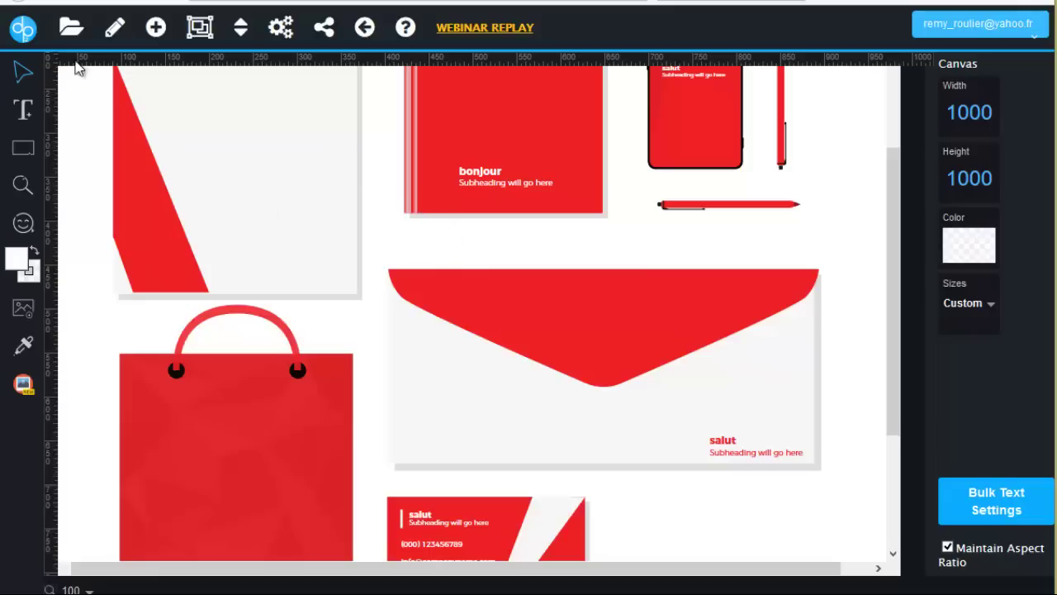
- Show the save and export options available for the branding mockup project
left_click(71, 29)
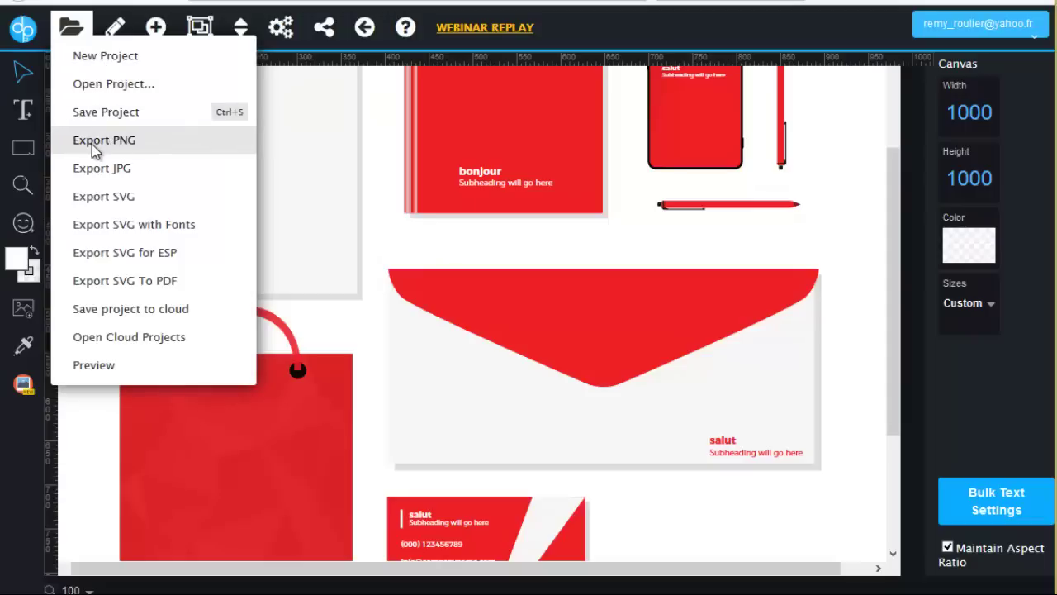